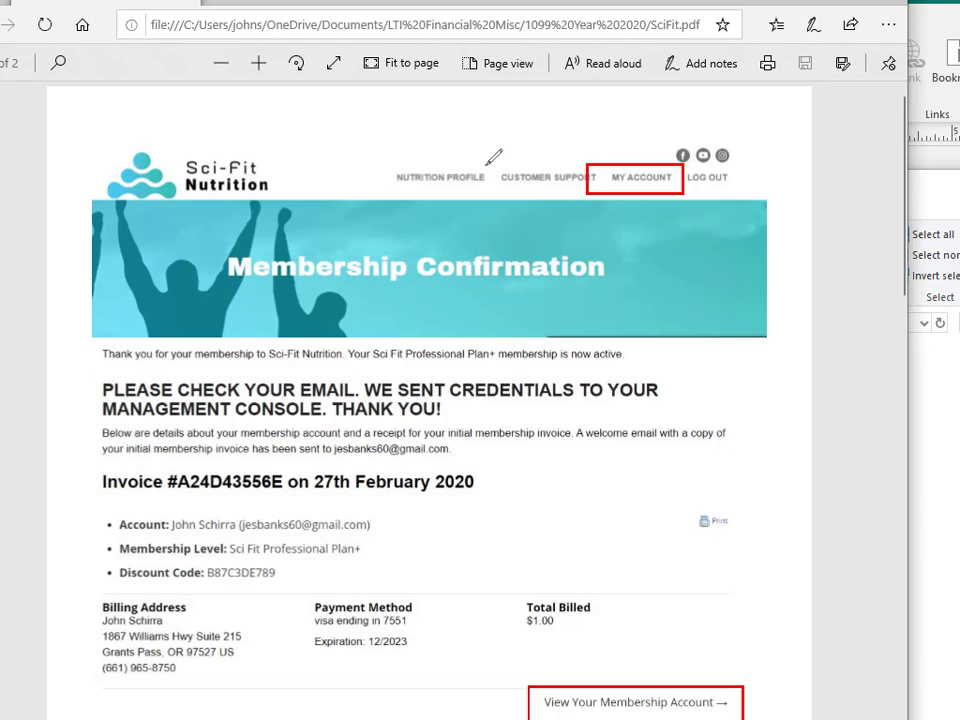
Step: Circle the Nutrition Profile link on the SciFit PDF in red ink
mouse_move(488, 164)
mouse_down()
mouse_move(465, 153)
mouse_move(388, 170)
mouse_move(496, 183)
mouse_move(496, 150)
mouse_up()
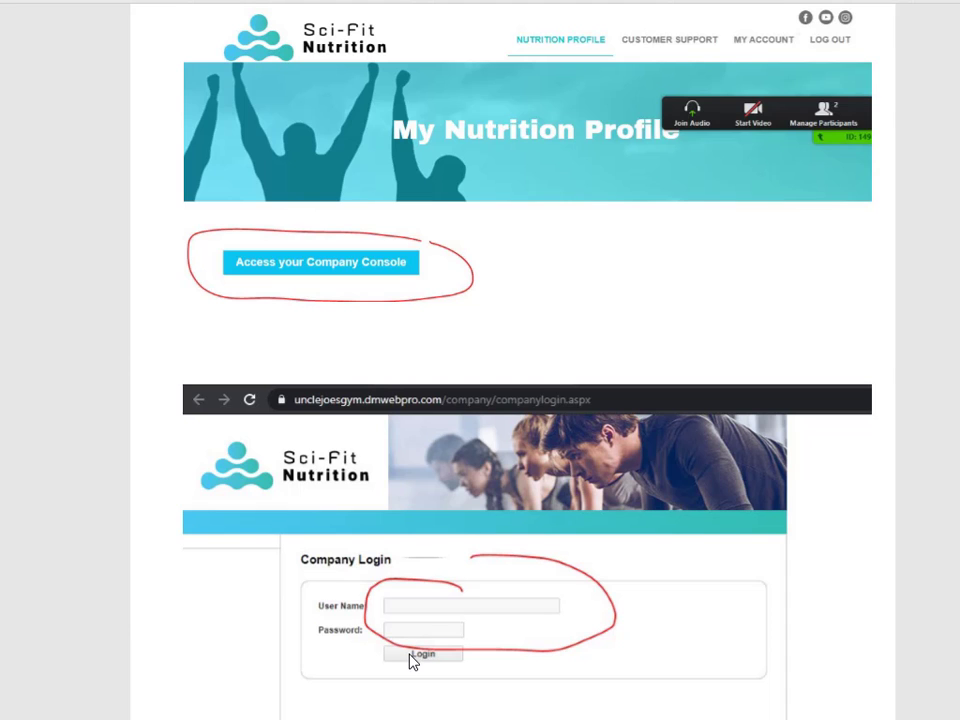
Step: Switch to the e-mail with the console credentials and log in to the company console
key(alt+Tab)
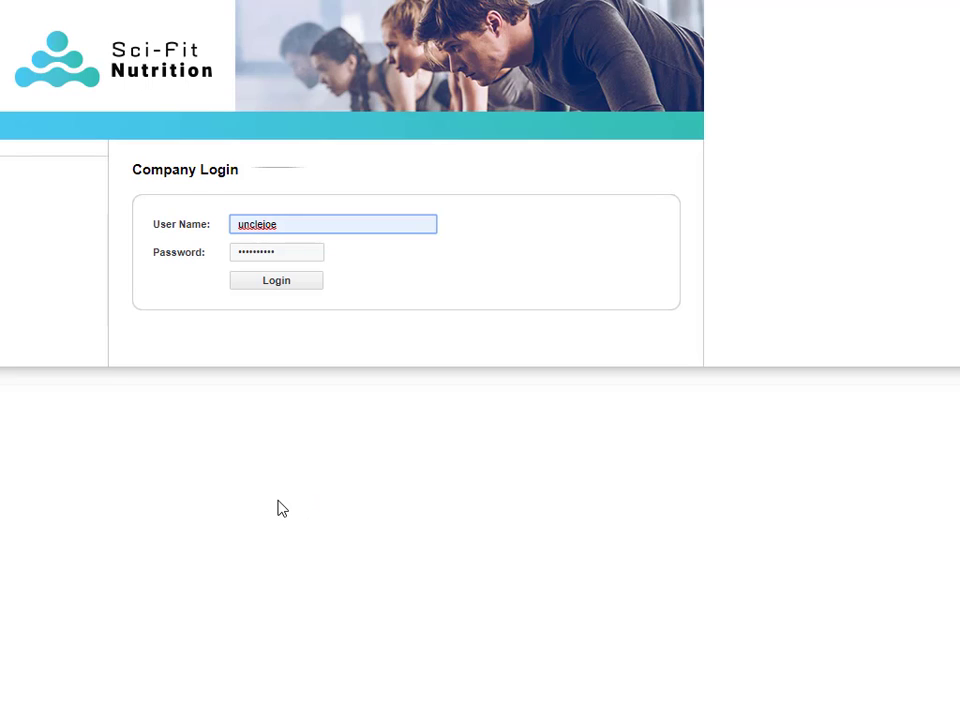
click(275, 282)
Step: Finish logging in and open a blank New User form for Uncle Joes Gym
click(270, 400)
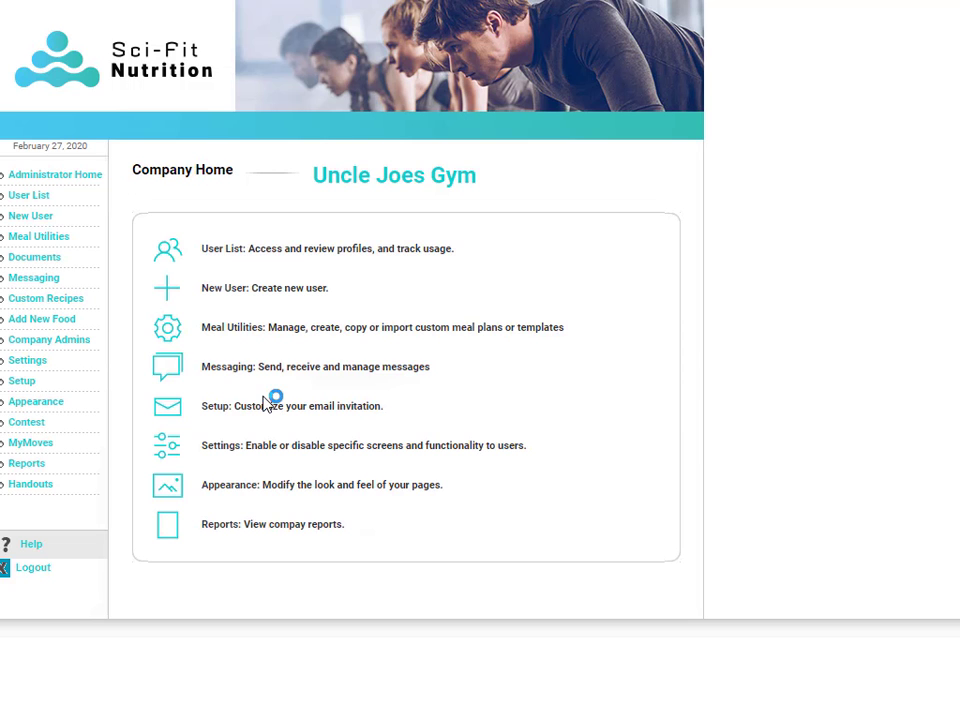
click(168, 292)
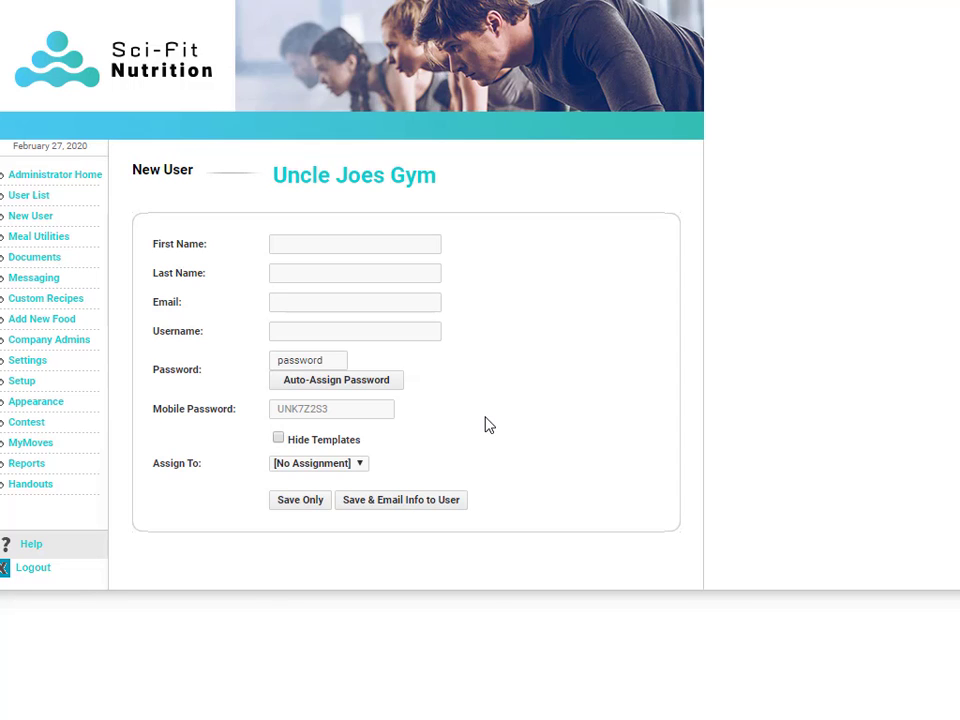
Step: Enter the client's first name, last name and e-mail address
click(332, 246)
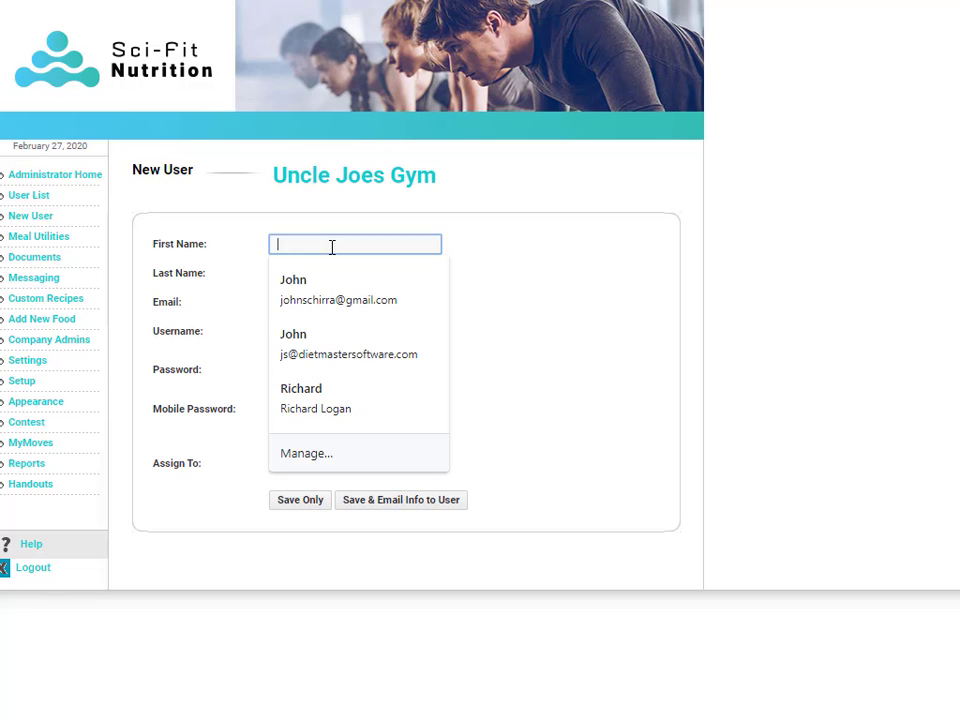
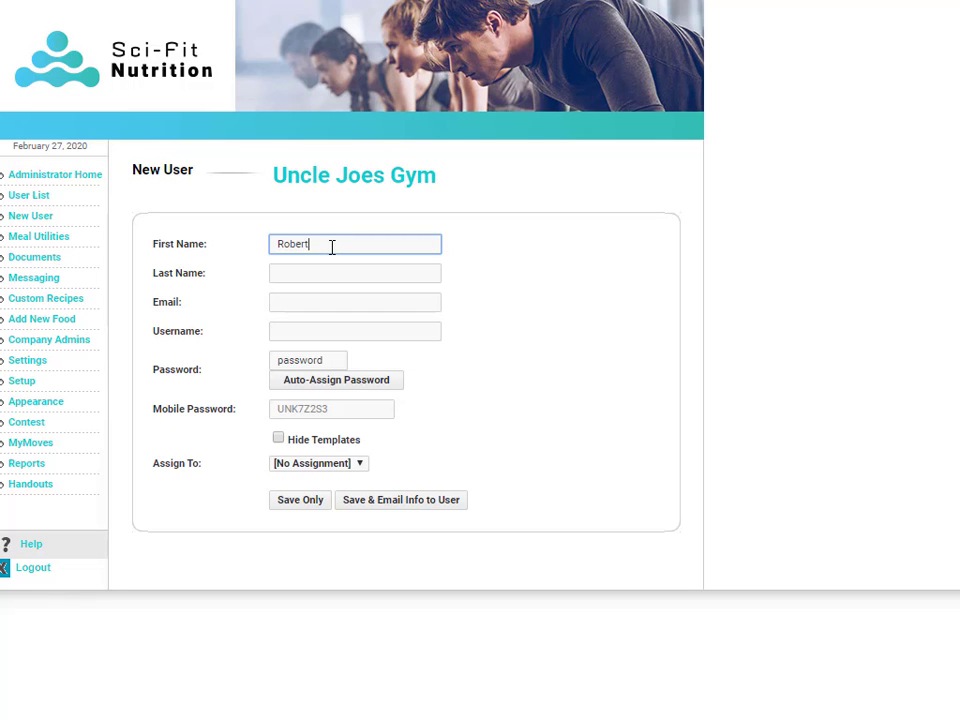
key(Tab)
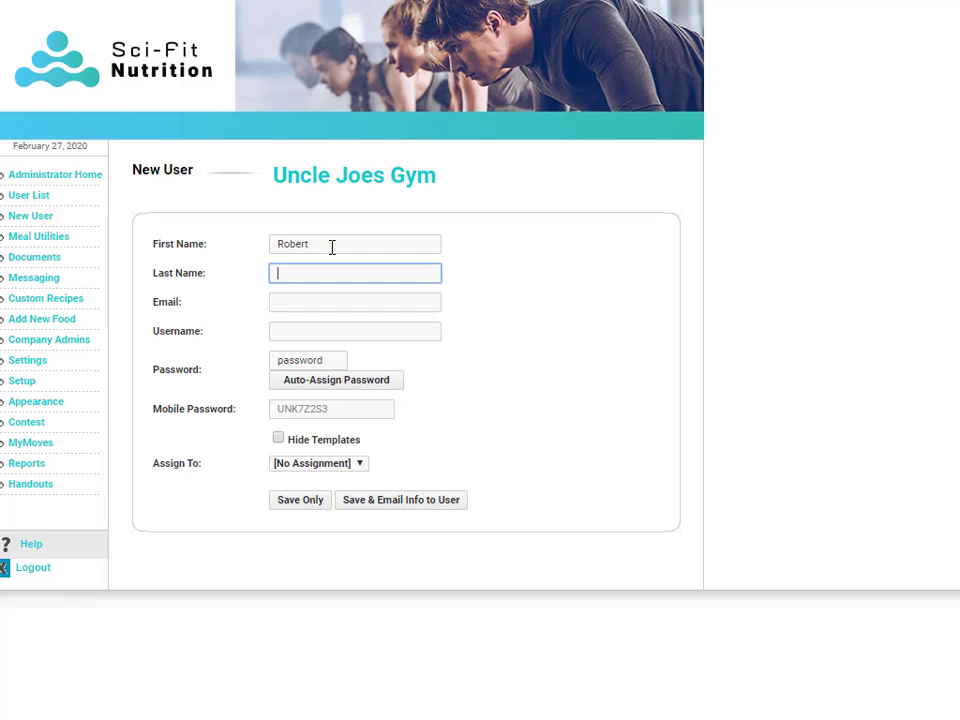
key(Tab)
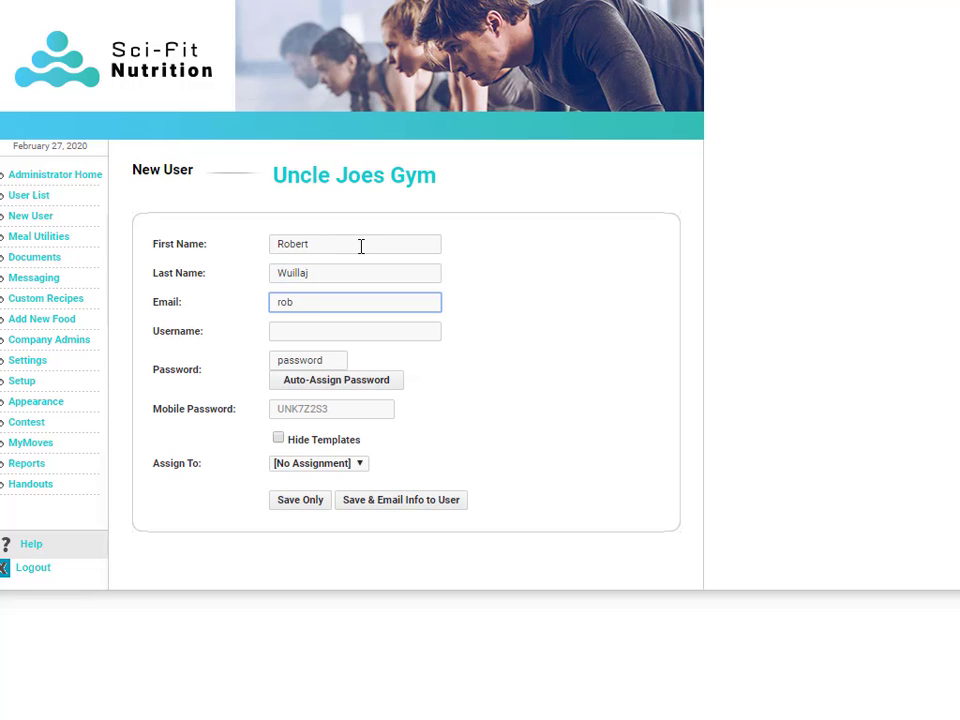
Step: Make the username the client's e-mail address and replace the default password with a new one
key(Tab)
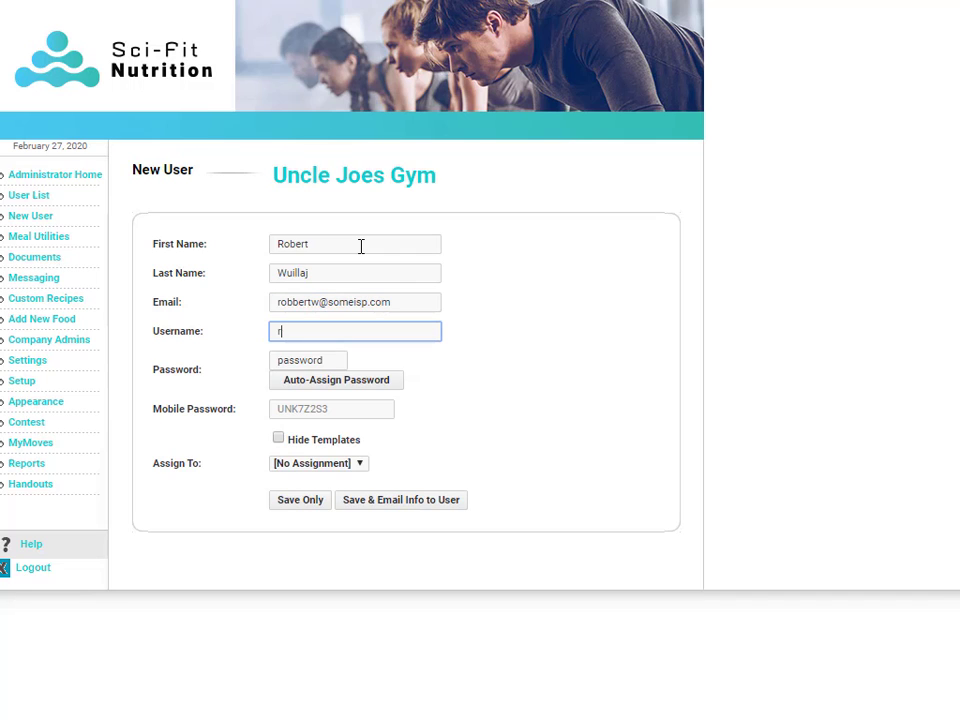
click(392, 303)
drag(392, 303, 278, 307)
key(ctrl+c)
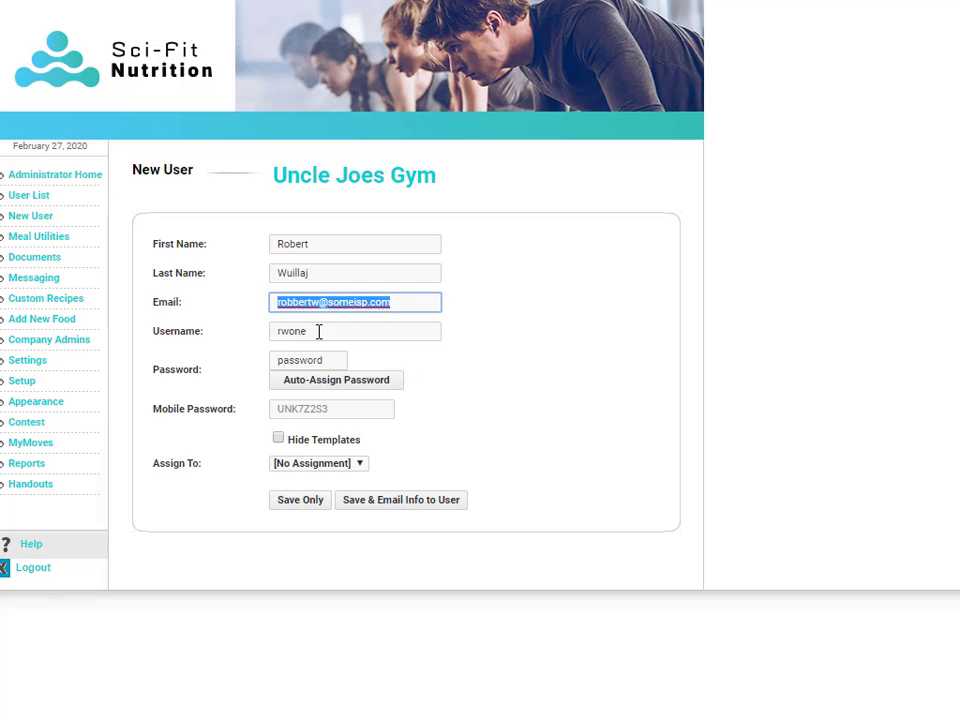
drag(319, 332, 267, 342)
key(ctrl+v)
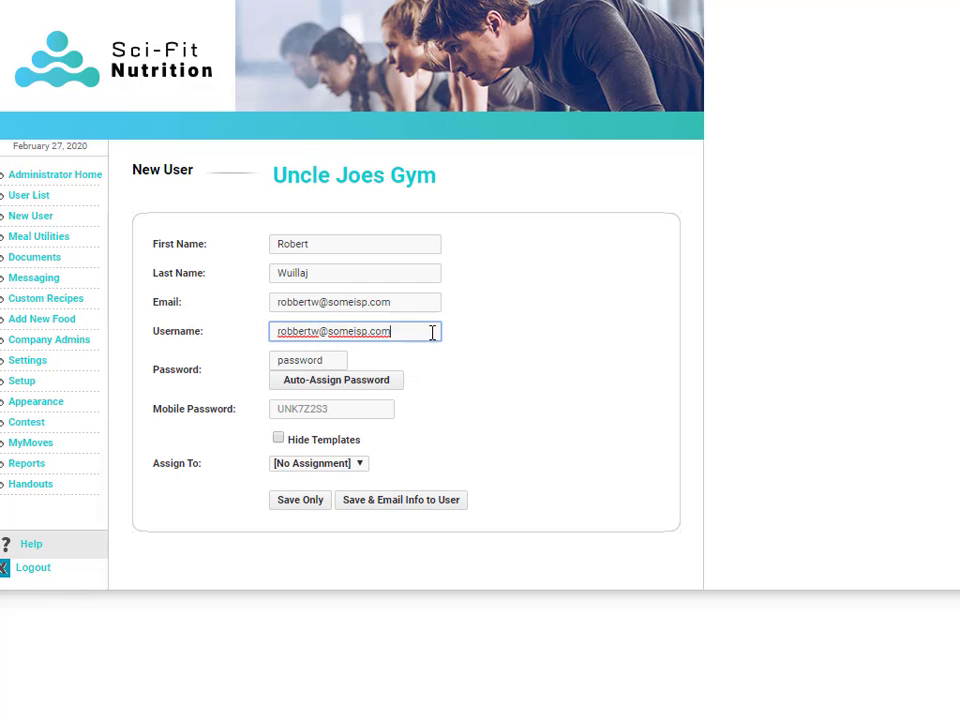
click(318, 362)
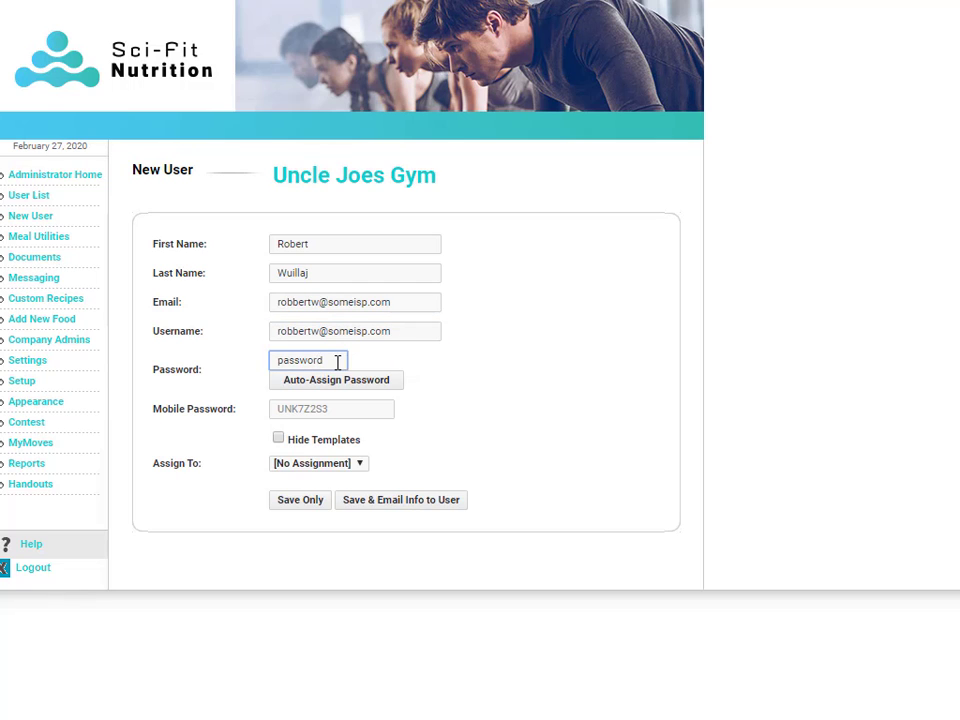
drag(336, 360, 253, 367)
Step: Save the client without e-mailing details, then load his profile from the User List
click(292, 502)
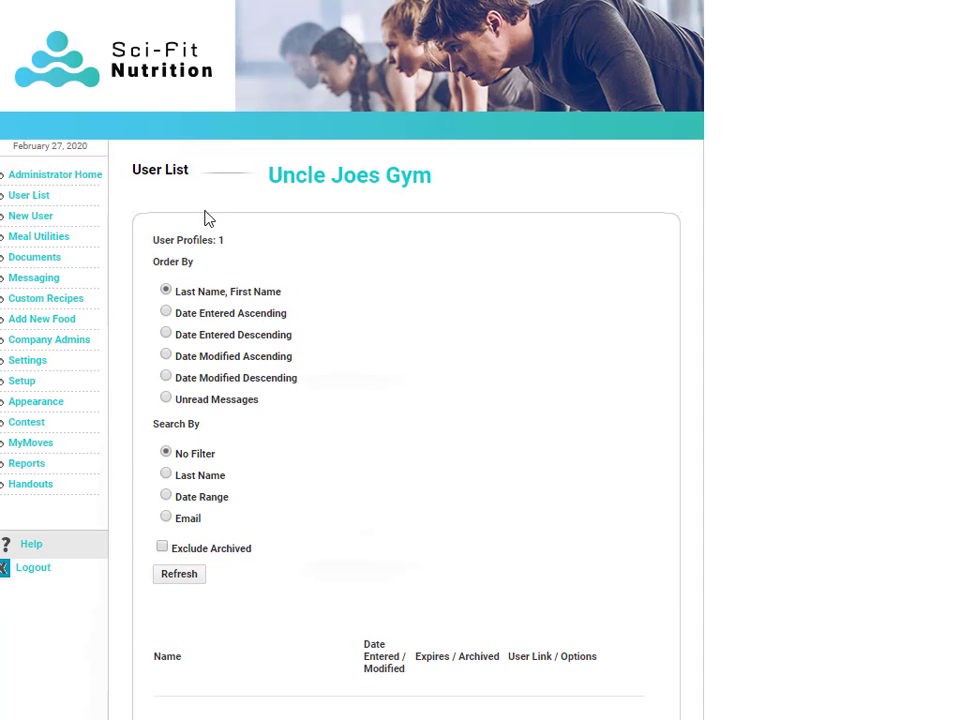
scroll(210, 222, down, 3)
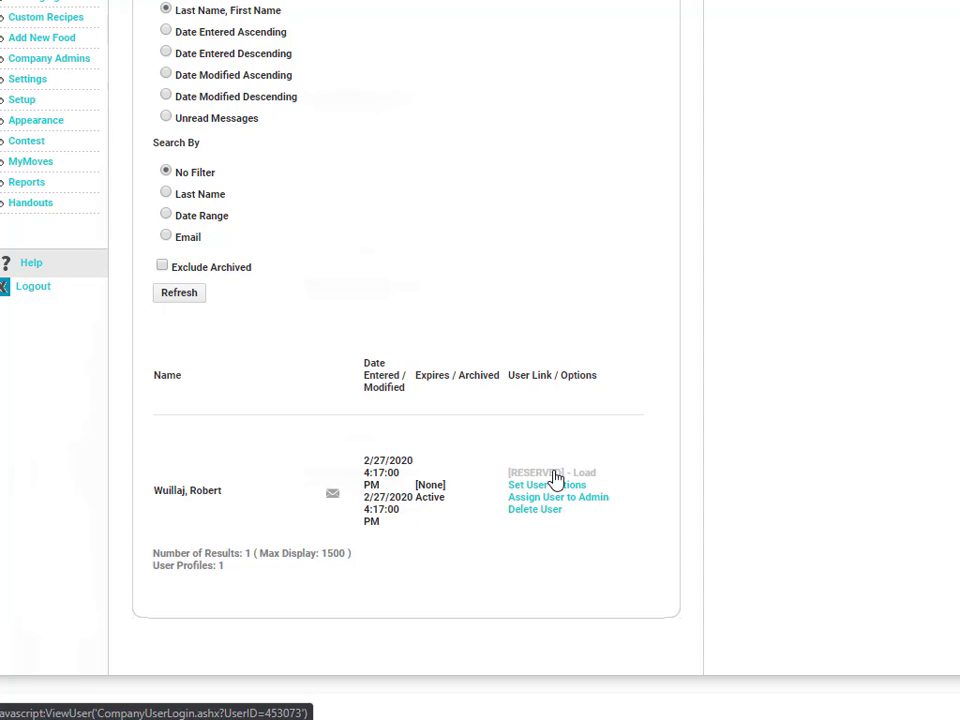
click(555, 476)
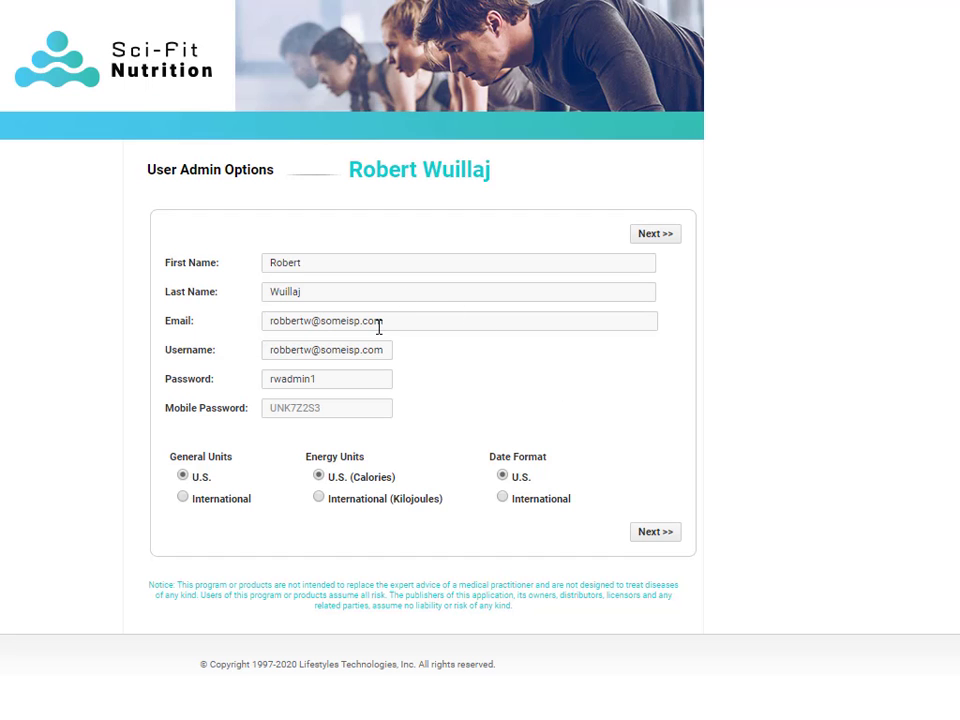
Step: Record gender Male, the birth date, weight 215 lb and height 71 in, then continue to RMR
click(658, 236)
click(178, 289)
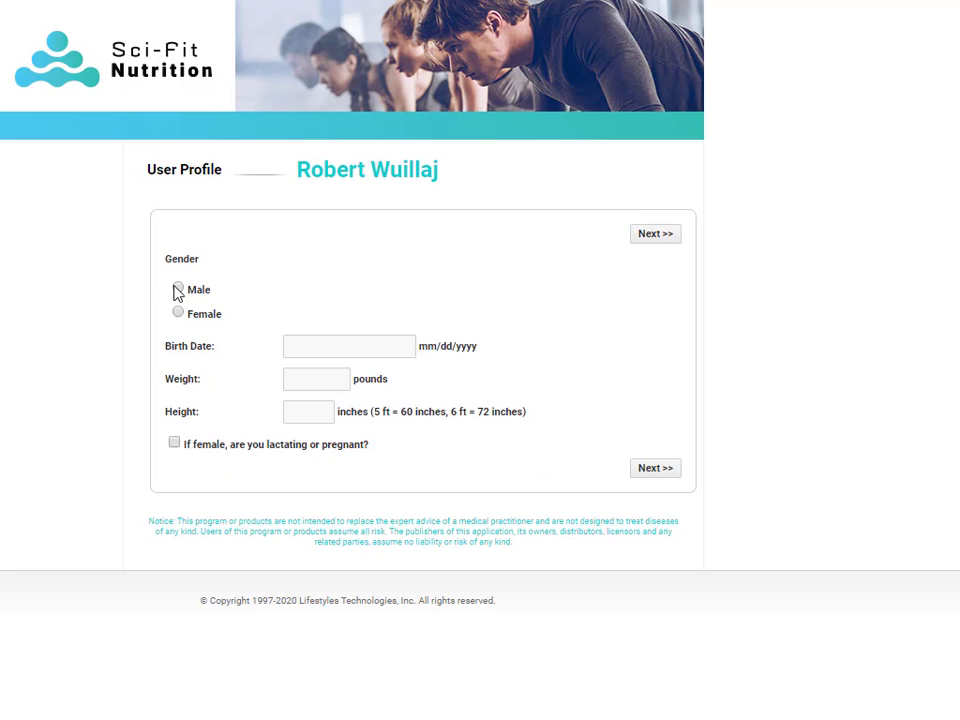
click(300, 345)
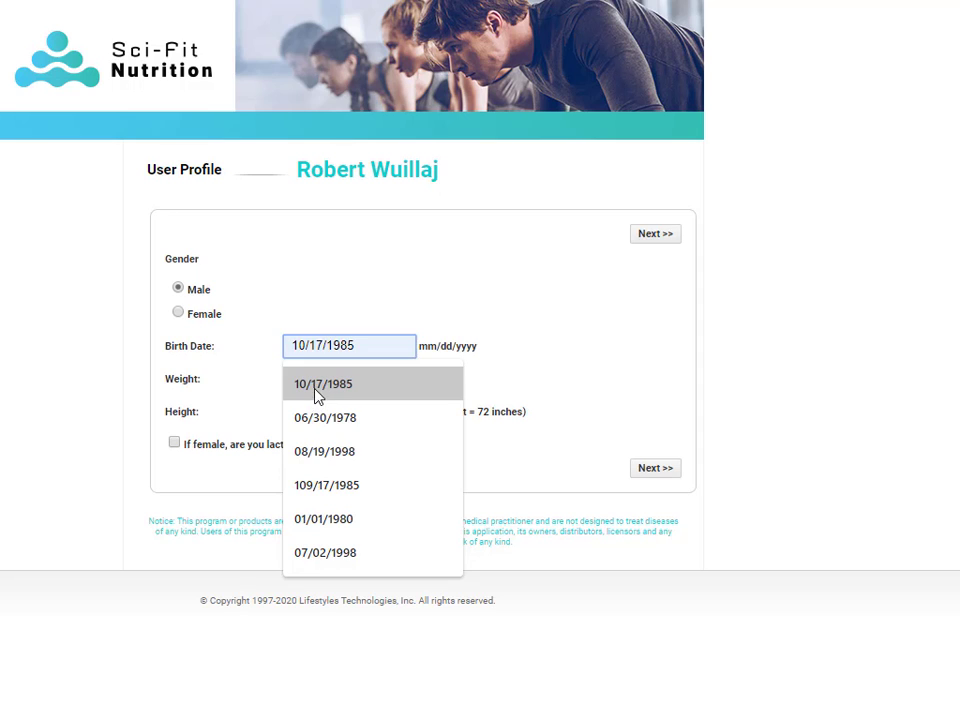
click(297, 388)
click(306, 379)
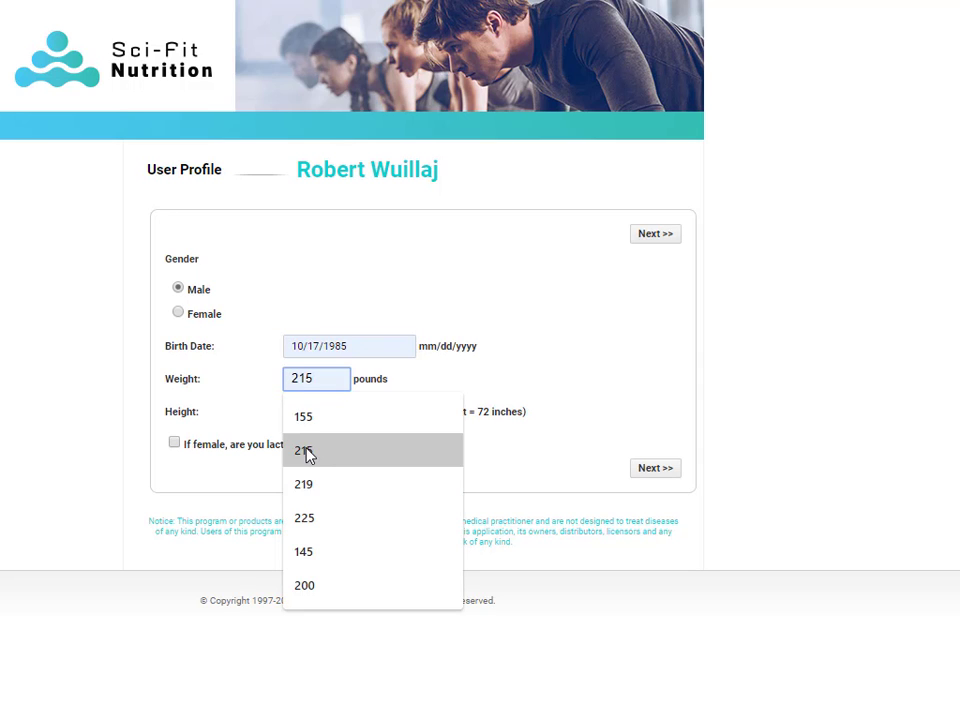
click(306, 452)
click(307, 411)
click(306, 488)
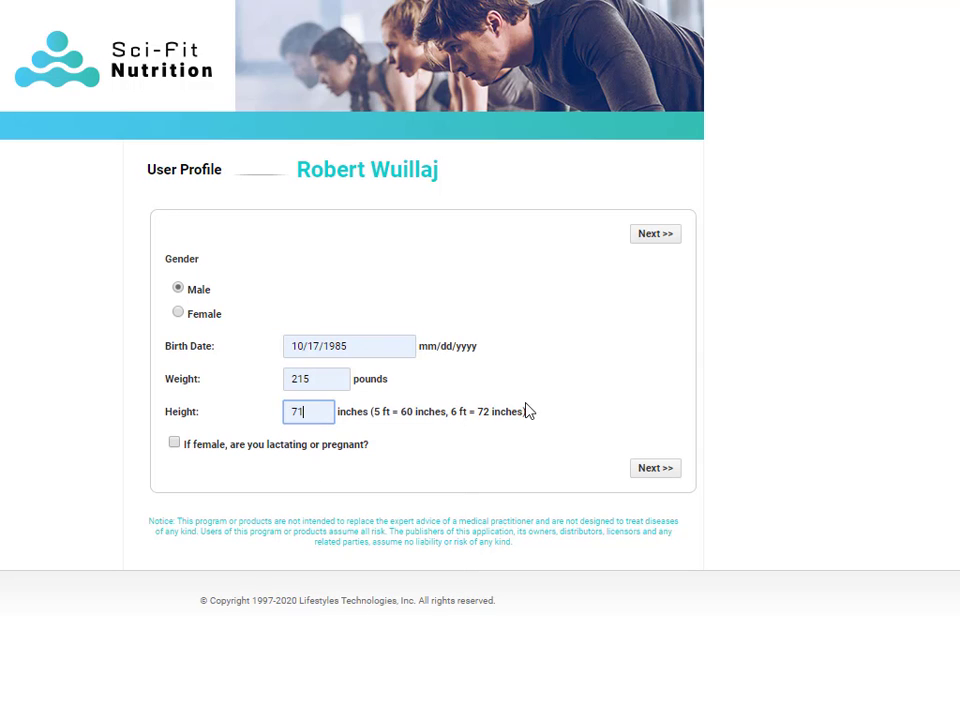
click(655, 236)
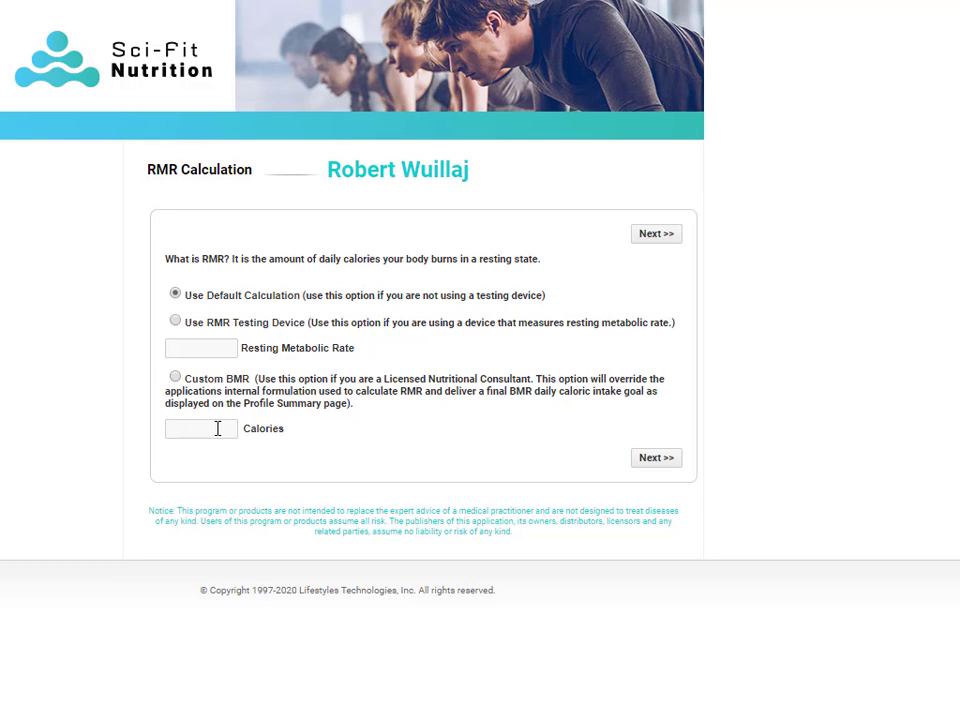
Step: Keep Use Default Calculation for RMR and pass the Exercise list with no activities added
click(668, 238)
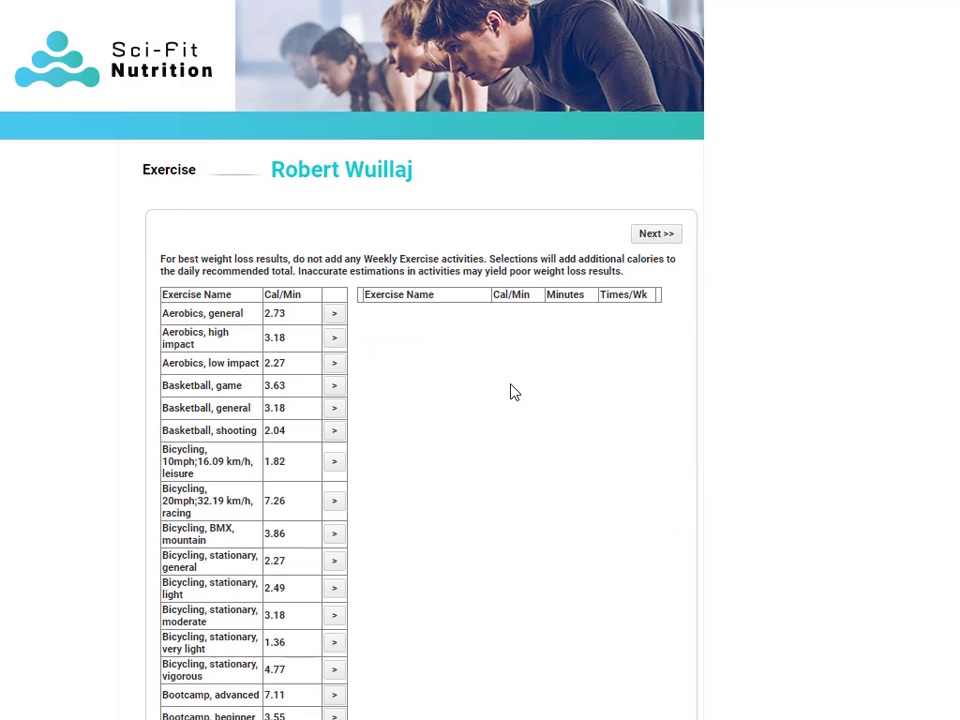
scroll(516, 392, down, 10)
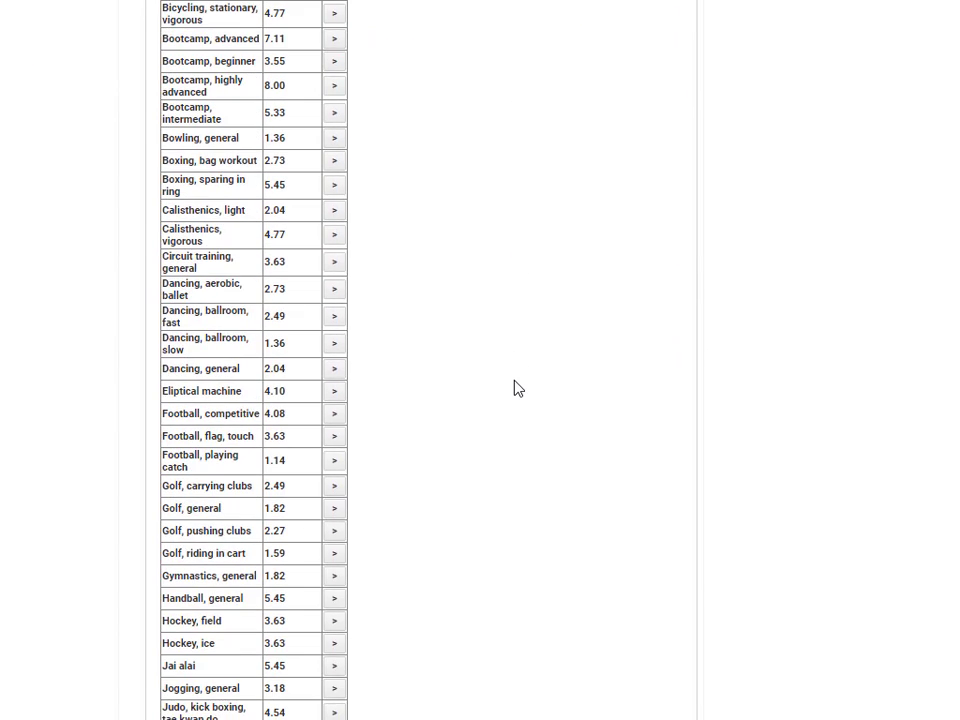
scroll(516, 388, down, 2)
scroll(516, 388, up, 10)
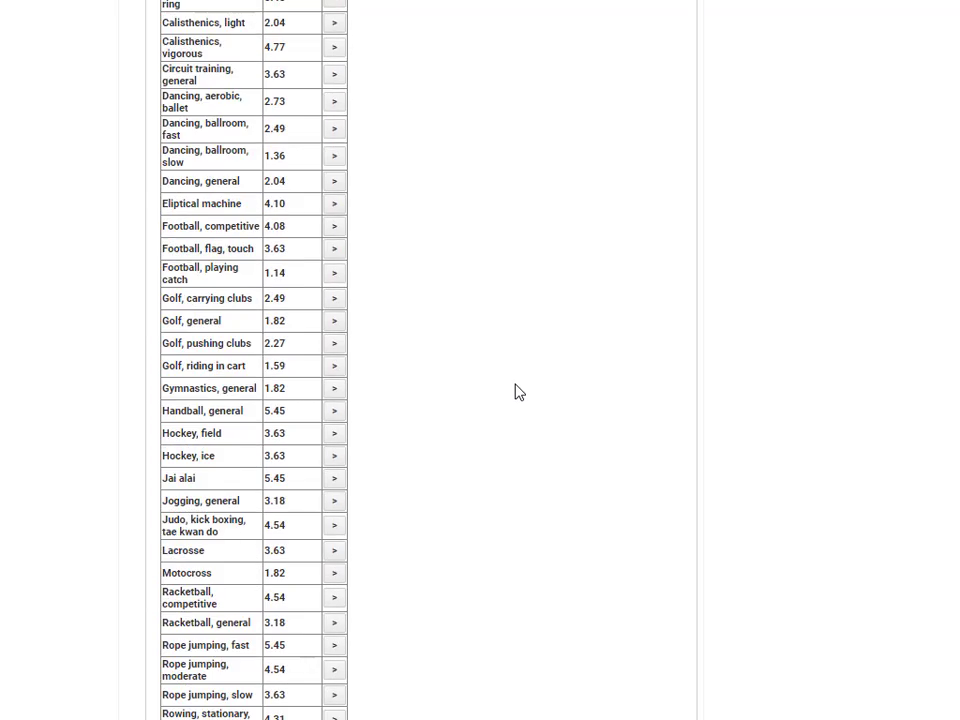
scroll(516, 392, up, 3)
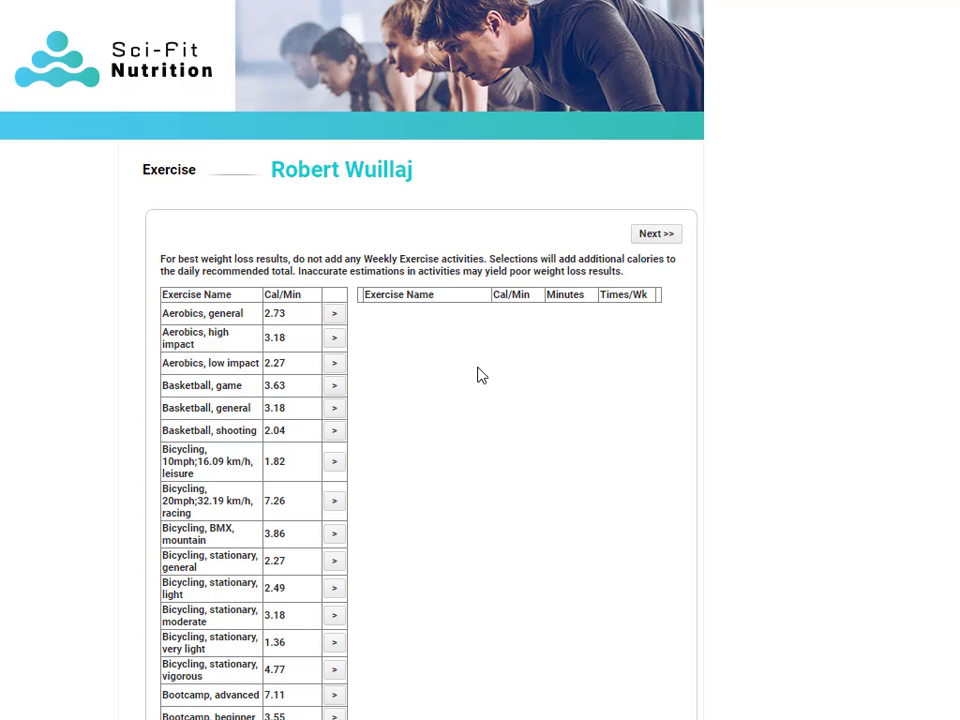
scroll(463, 428, down, 10)
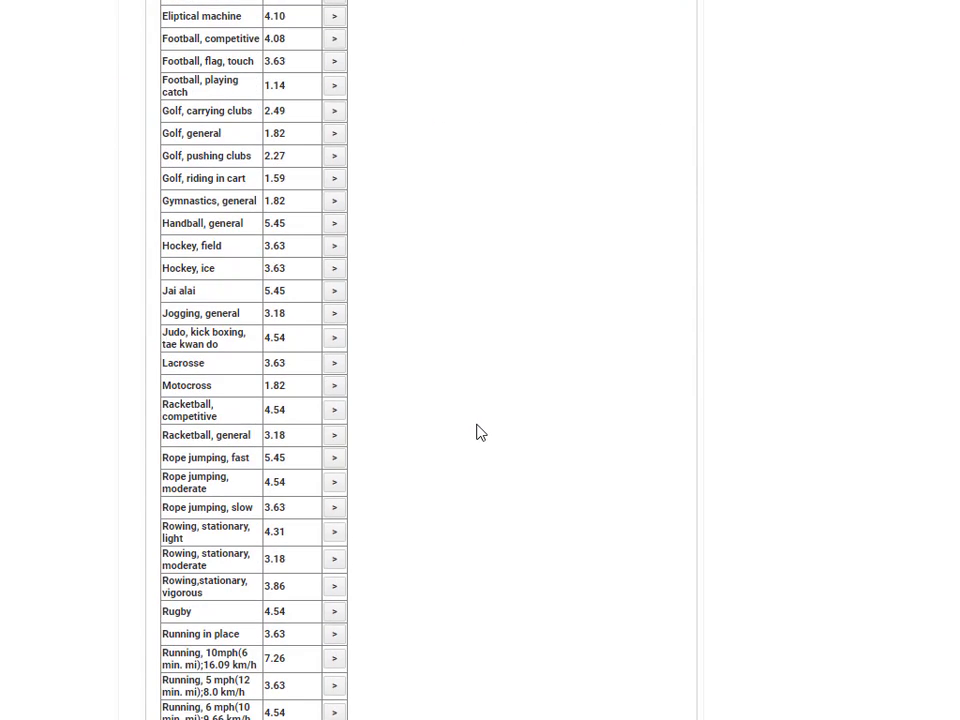
scroll(471, 431, up, 6)
scroll(485, 436, up, 4)
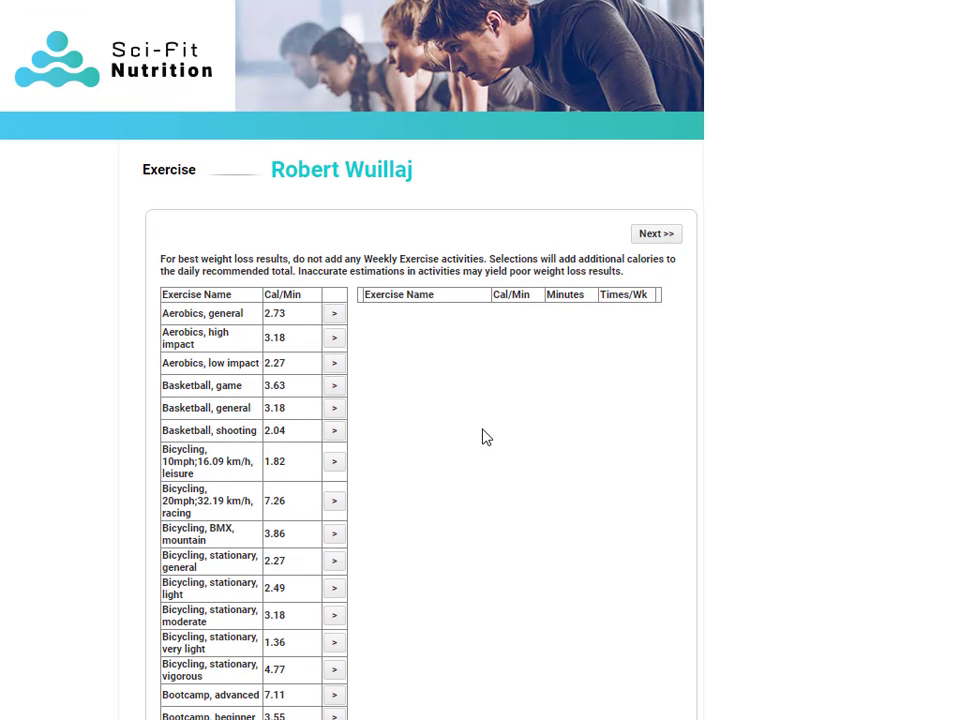
click(652, 241)
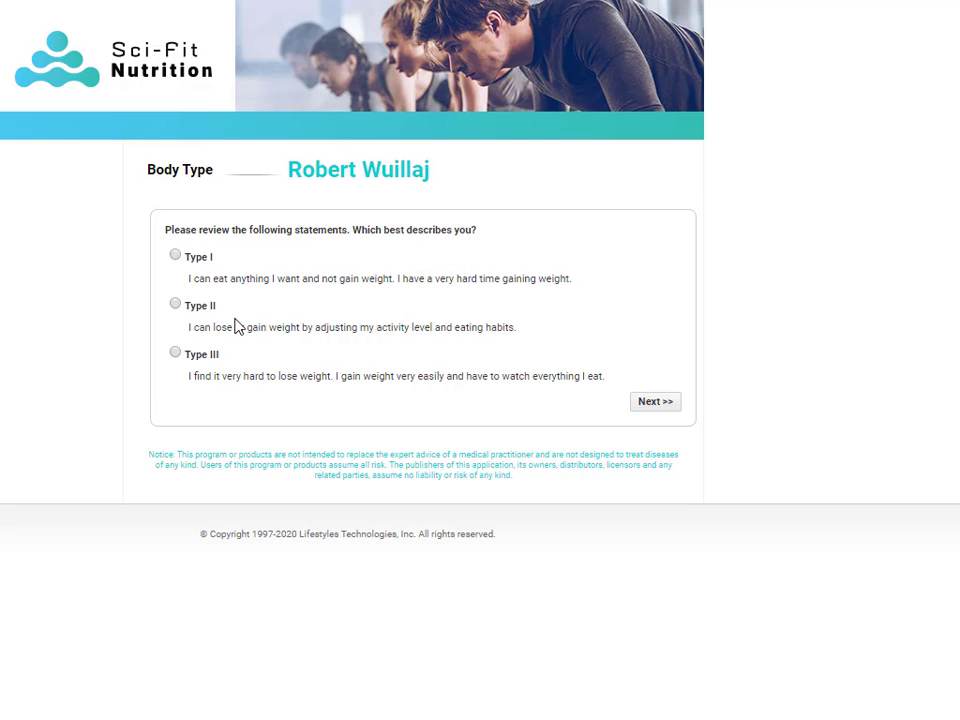
Step: Choose the Type II body type and rate professional activity as Sedentary
click(176, 305)
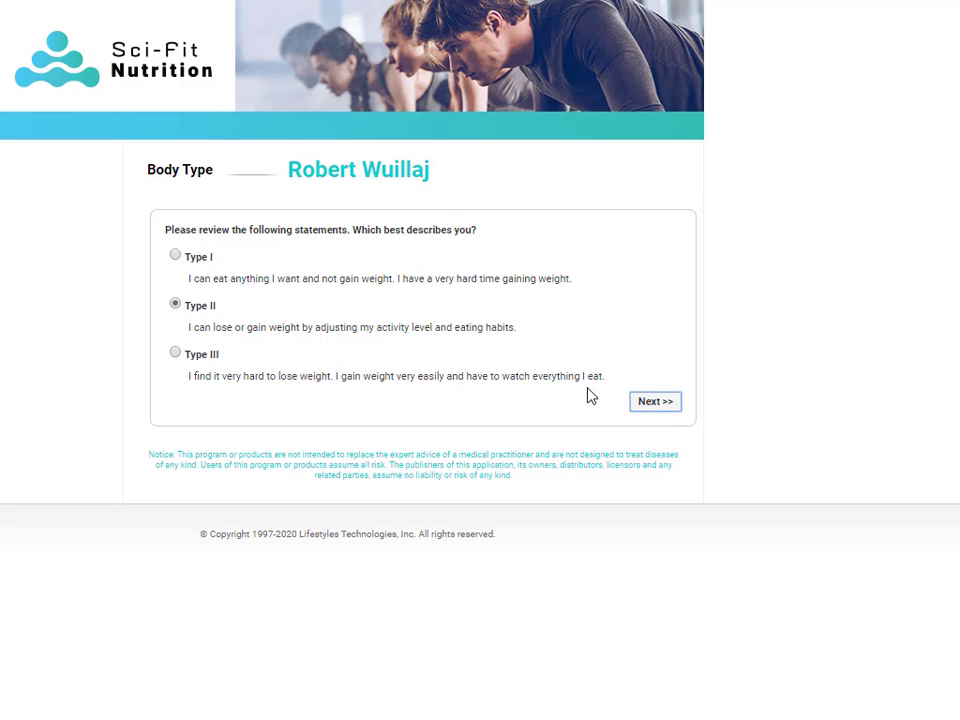
click(655, 401)
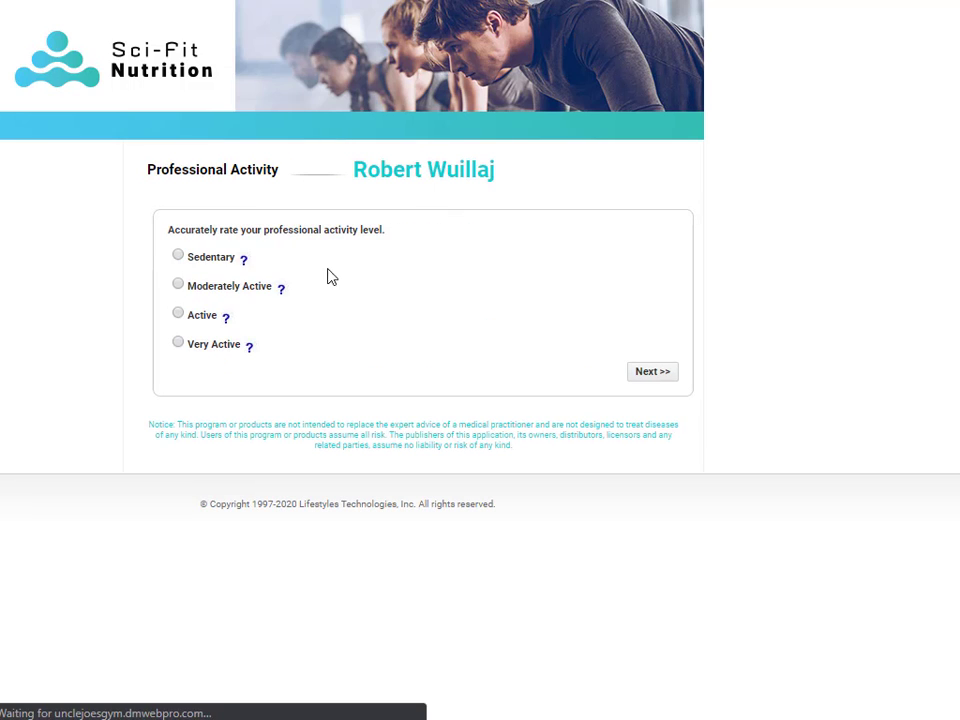
double_click(266, 230)
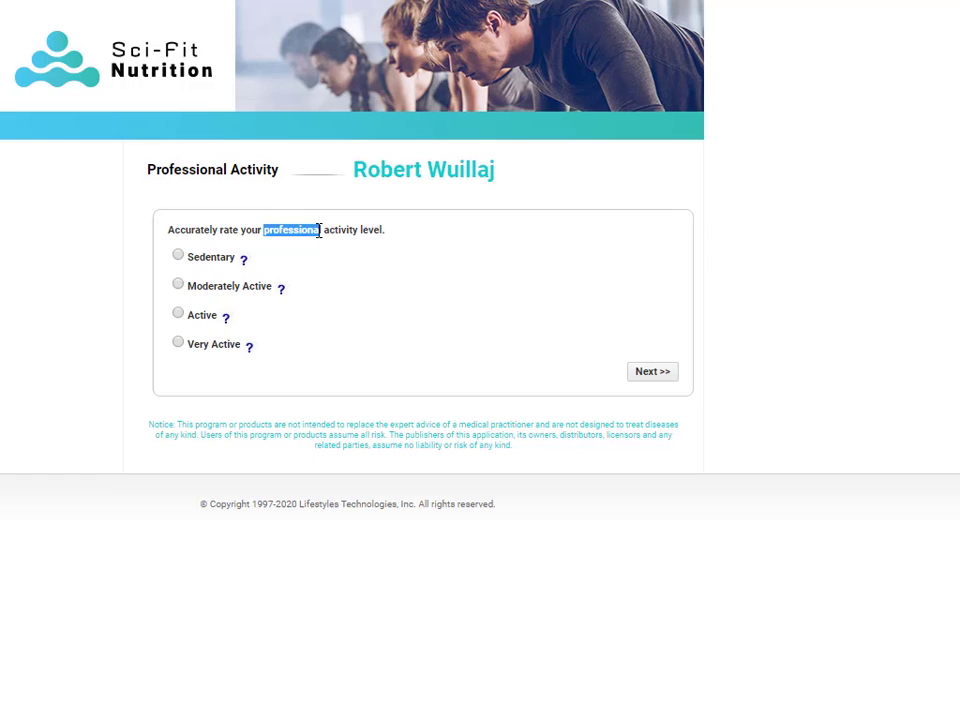
click(300, 280)
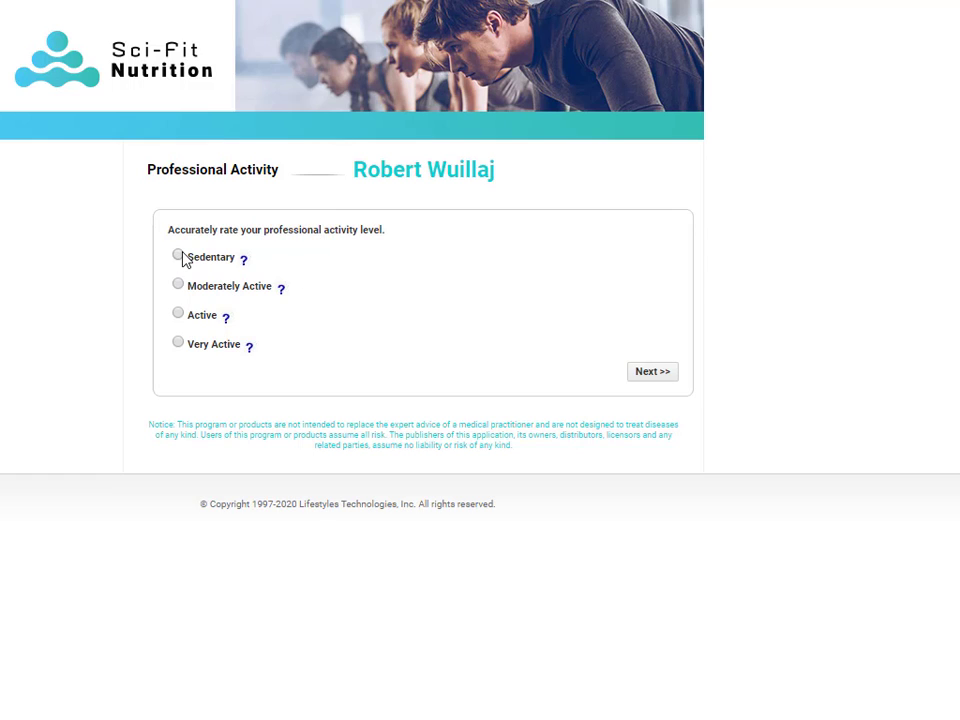
click(179, 256)
click(652, 372)
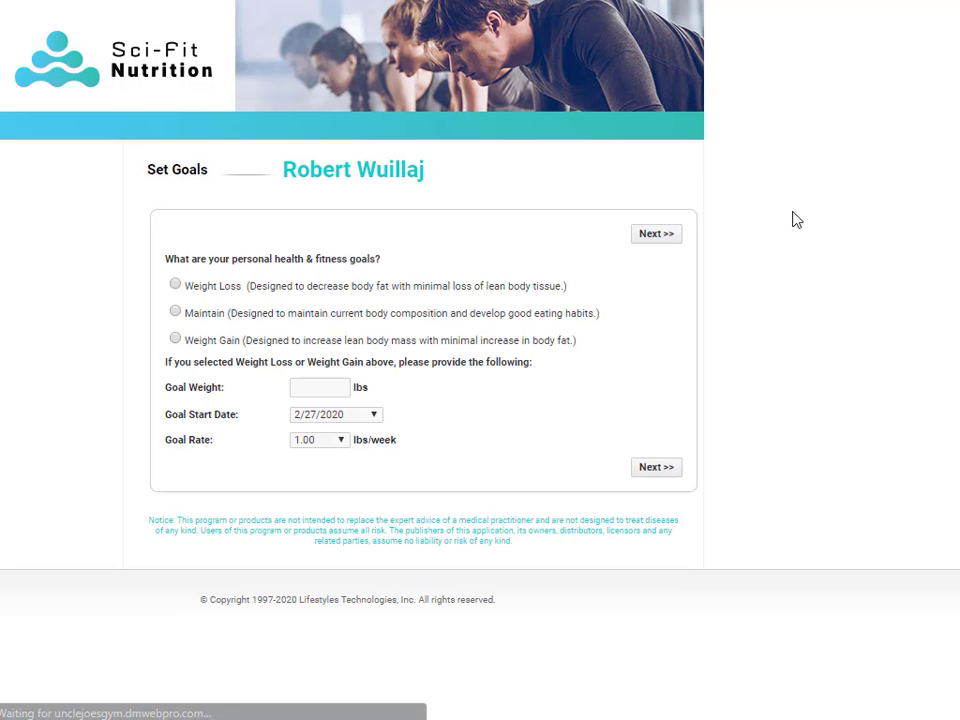
Step: Set a Weight Loss goal with goal weight 190 lbs at 1.00 lbs/week
click(175, 285)
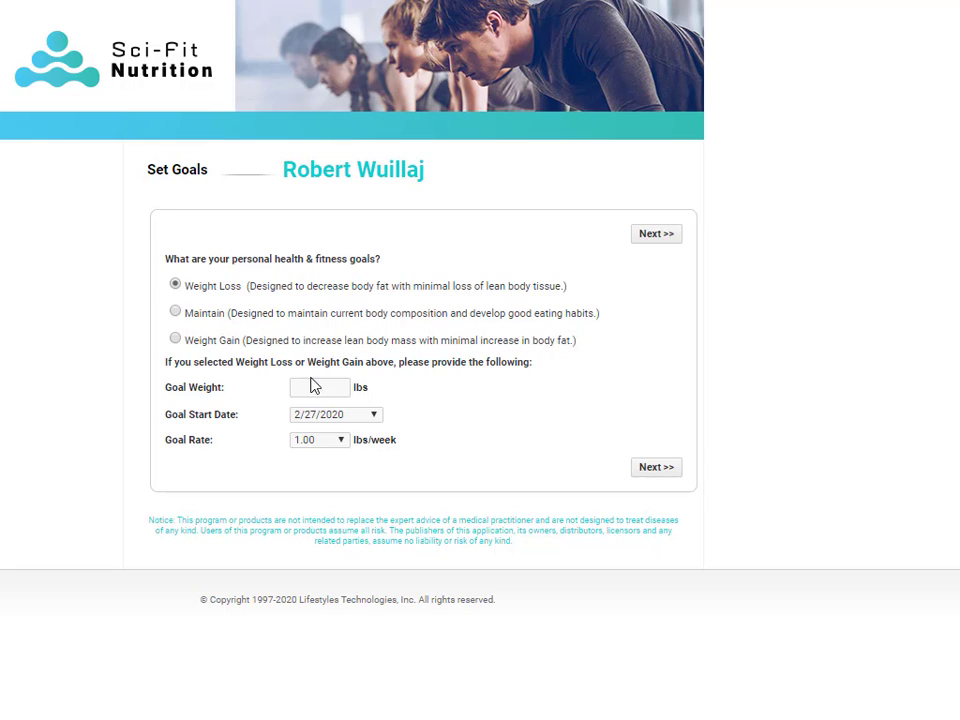
click(318, 387)
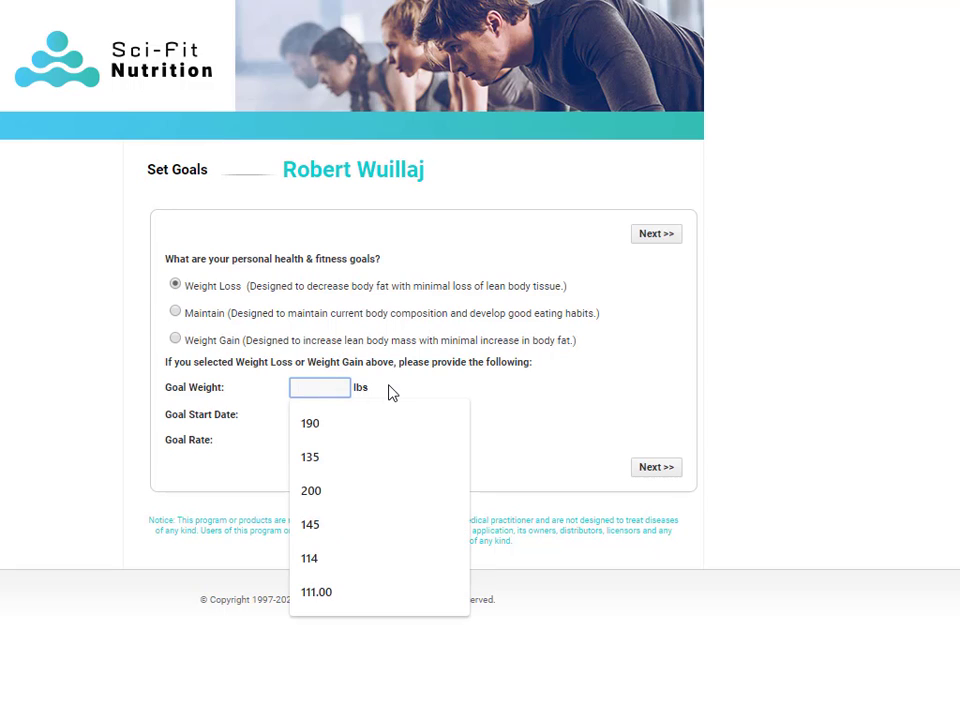
click(319, 424)
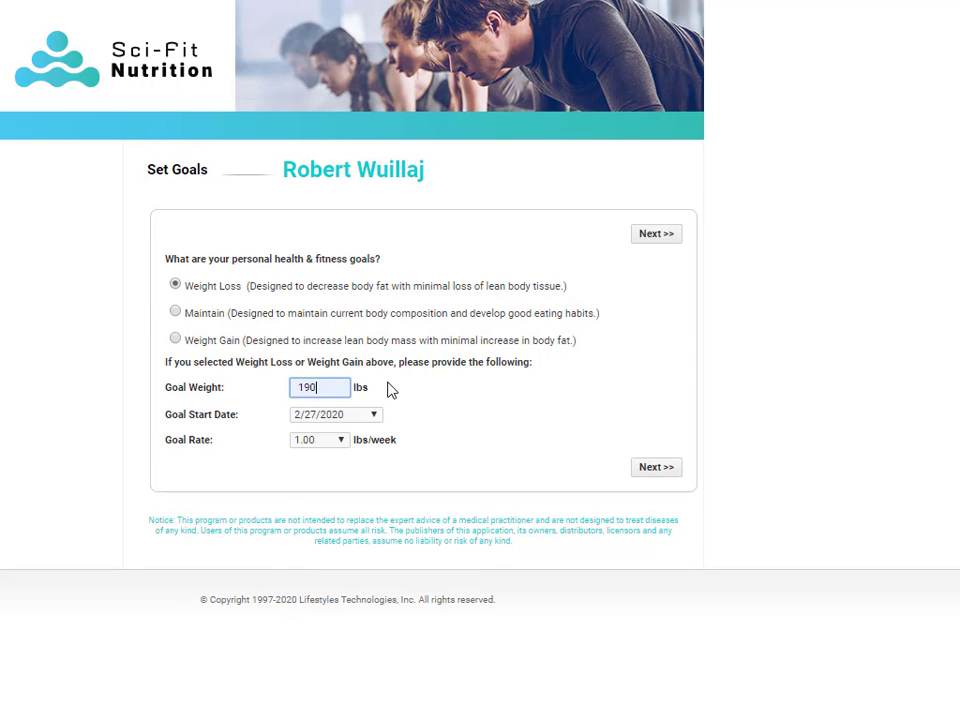
click(342, 442)
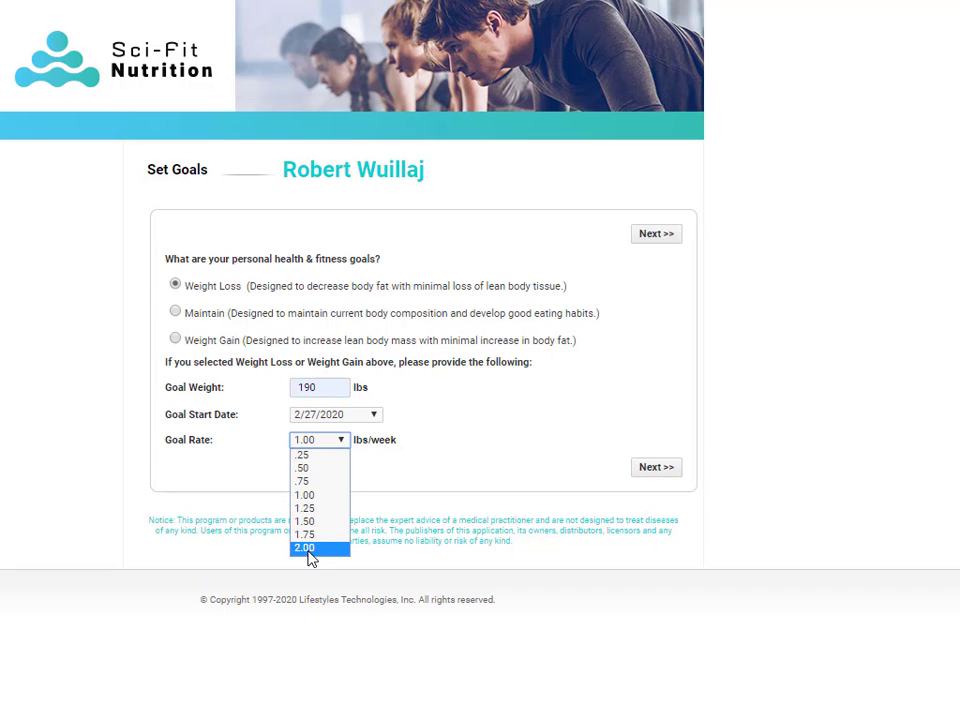
click(313, 497)
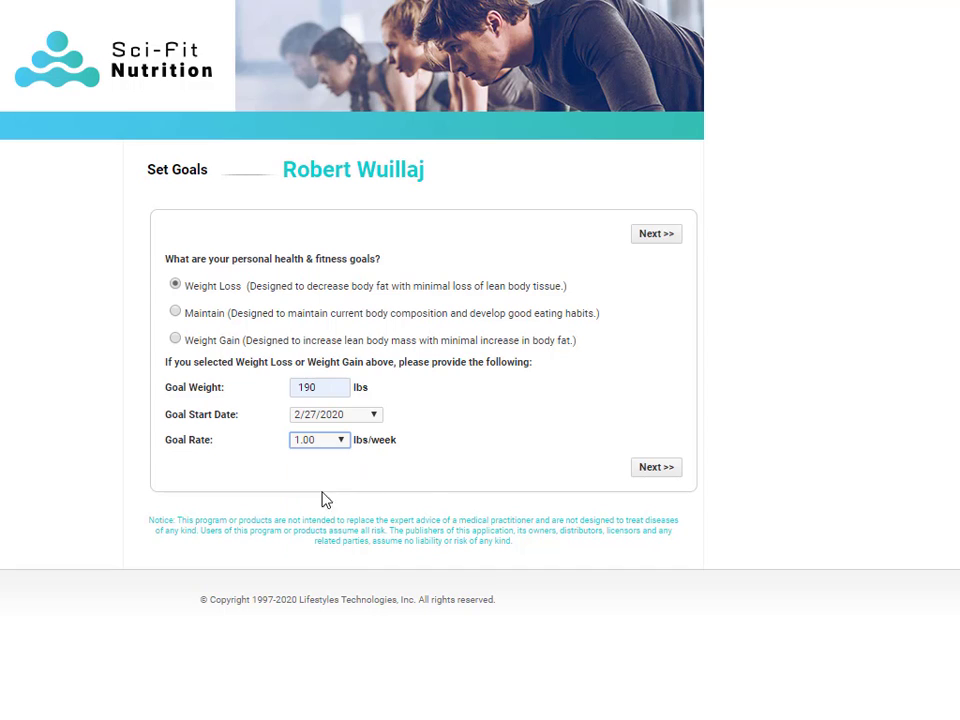
click(655, 234)
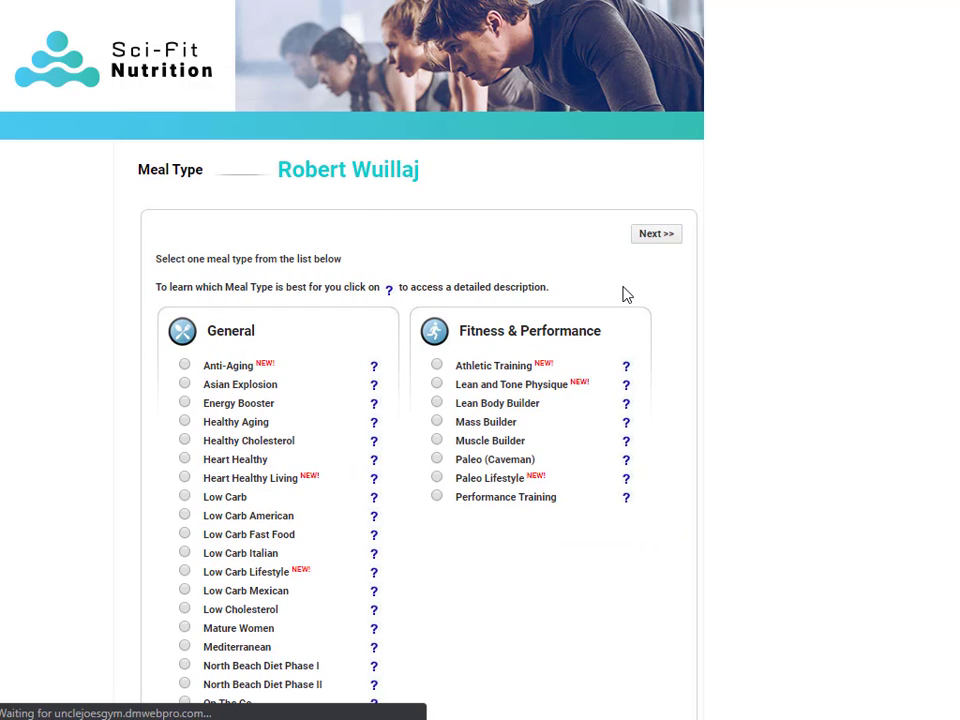
Step: Choose the Lean and Tone Physique meal type and tick Diabetes as a current condition
scroll(694, 348, down, 7)
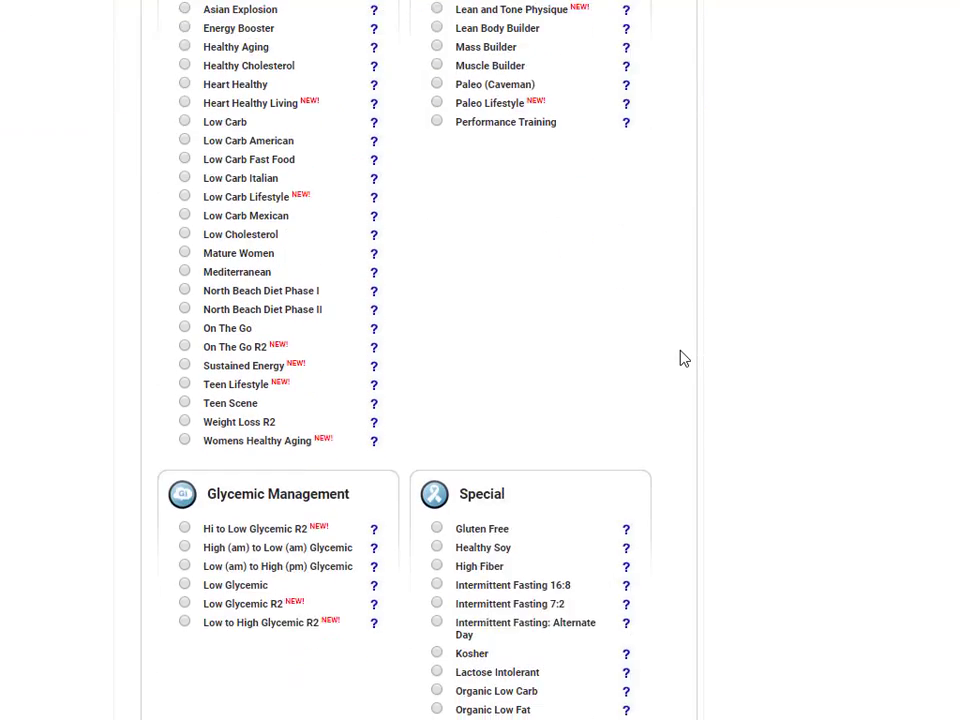
scroll(679, 364, down, 4)
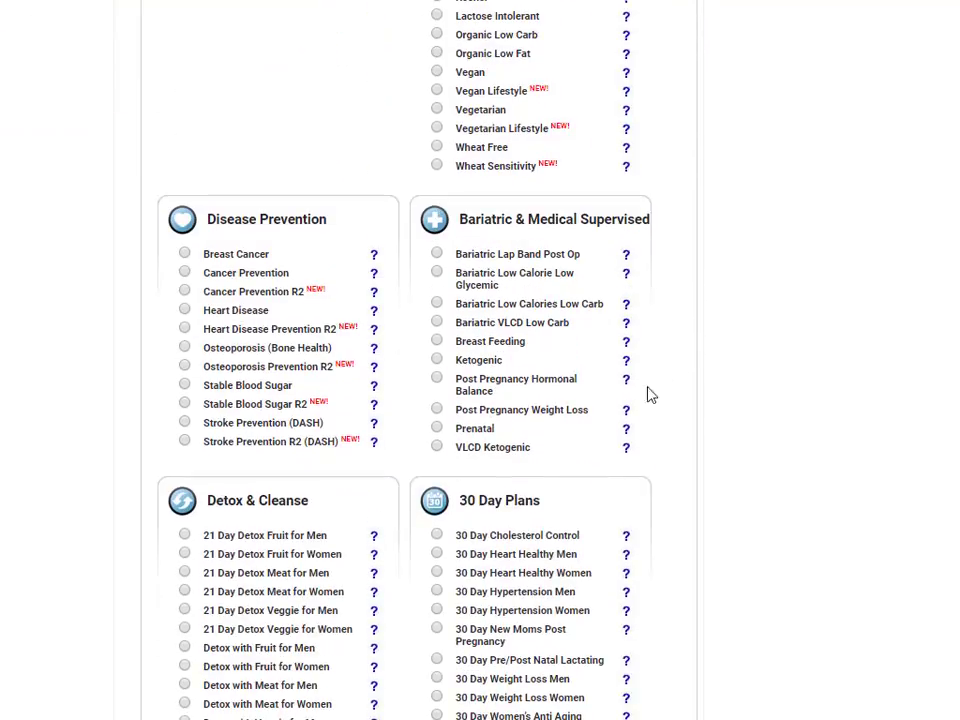
scroll(594, 450, up, 6)
scroll(594, 442, up, 5)
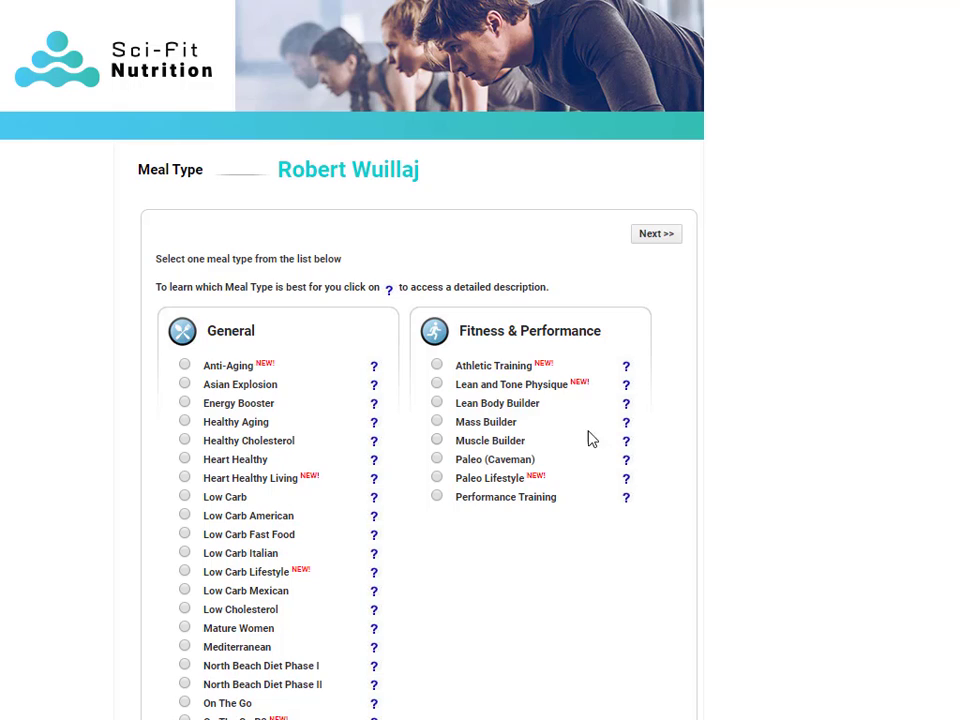
click(437, 384)
click(655, 234)
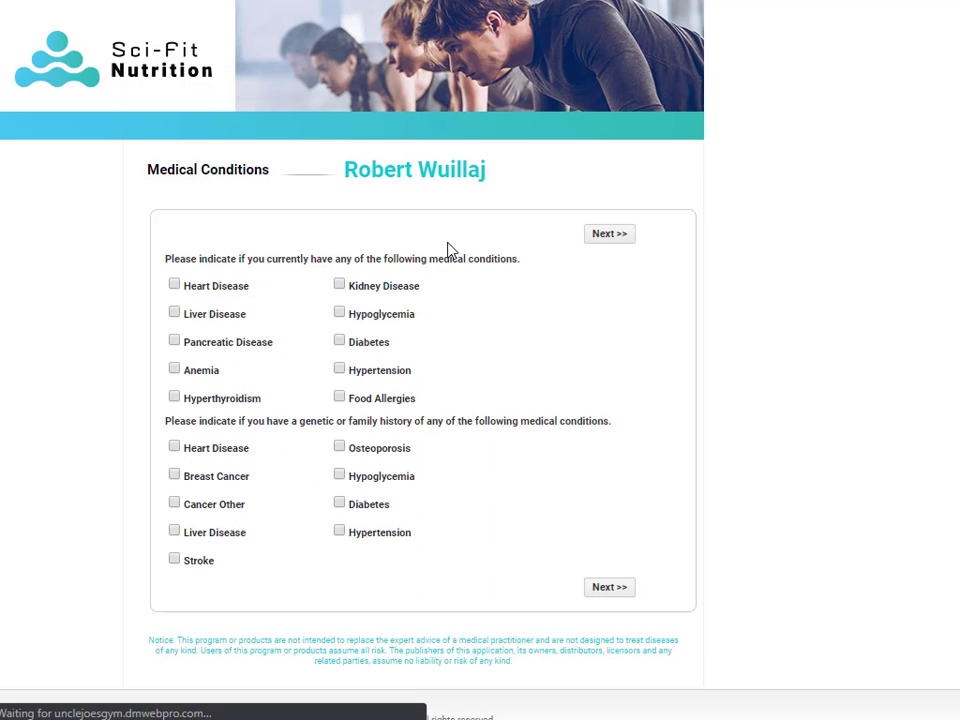
click(339, 342)
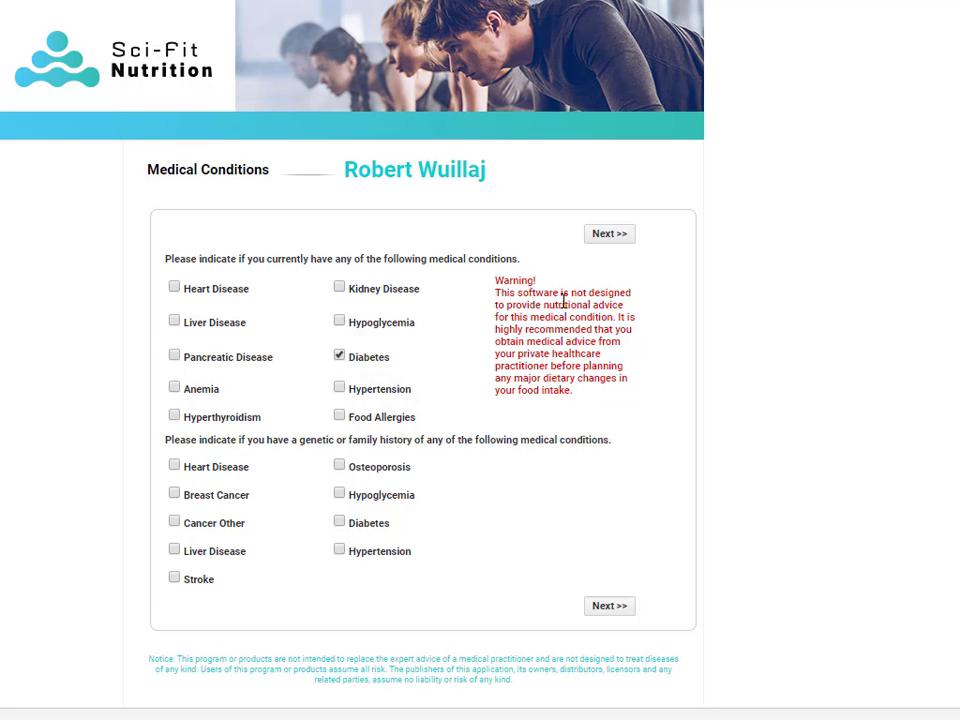
click(611, 235)
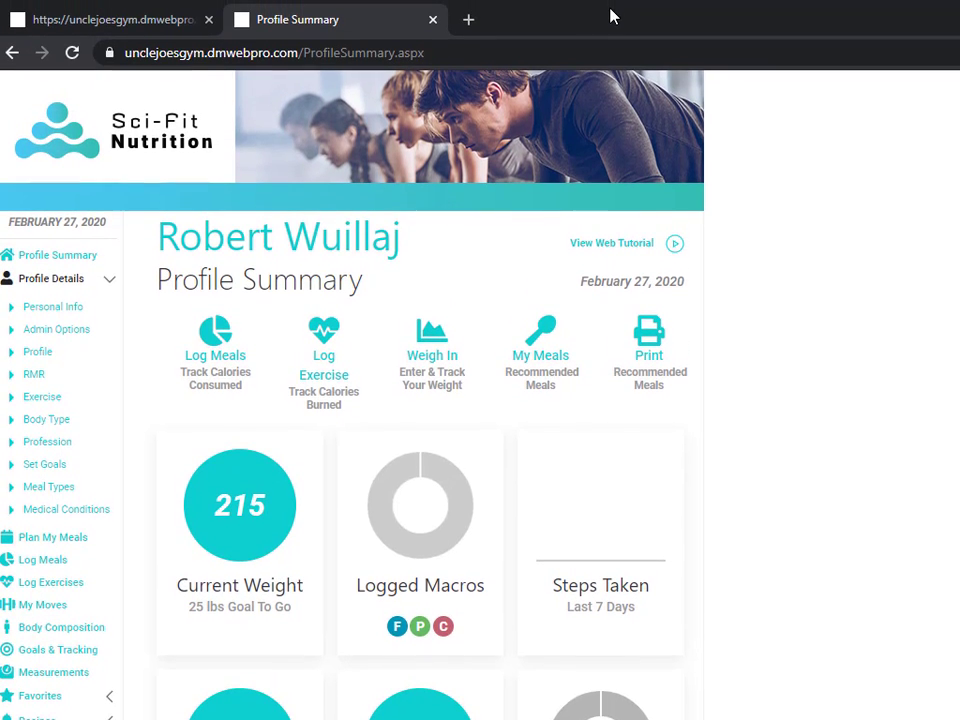
click(92, 24)
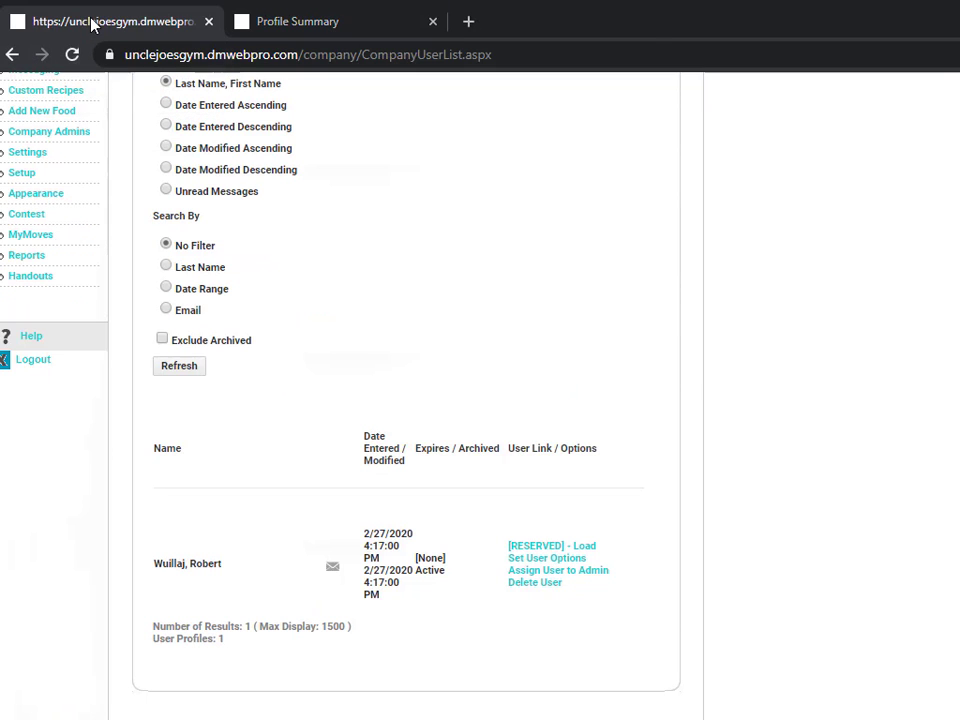
click(310, 19)
click(122, 24)
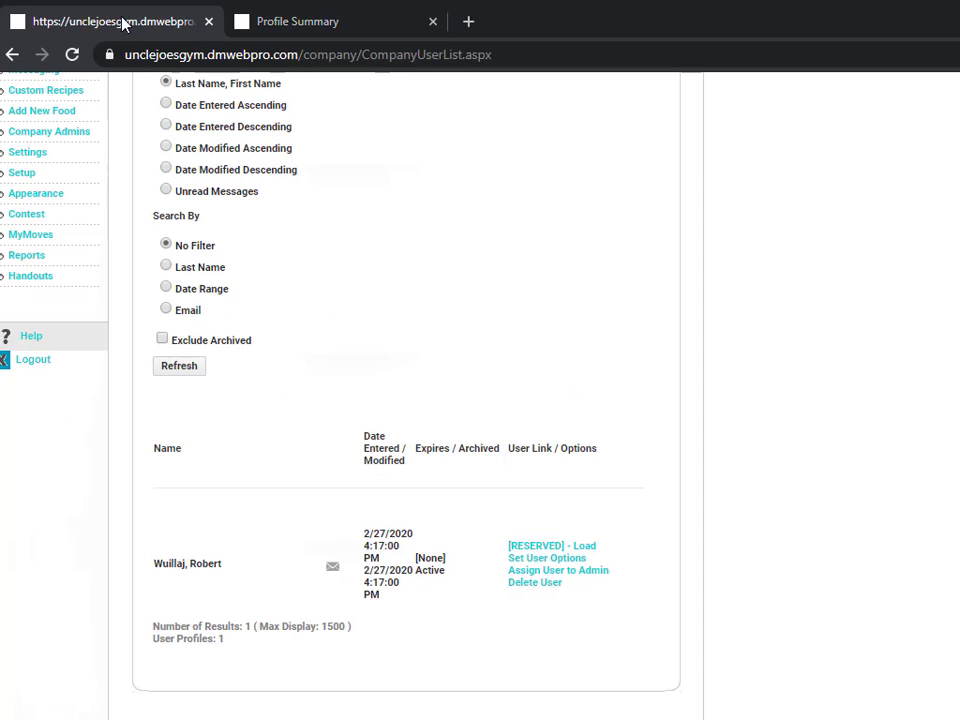
click(321, 24)
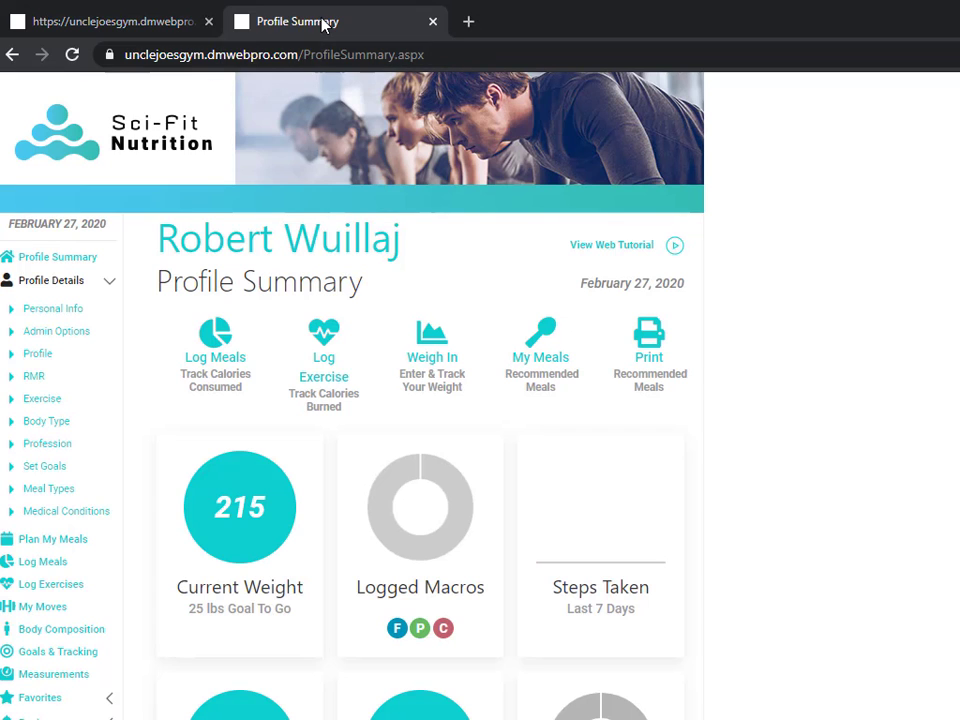
click(133, 24)
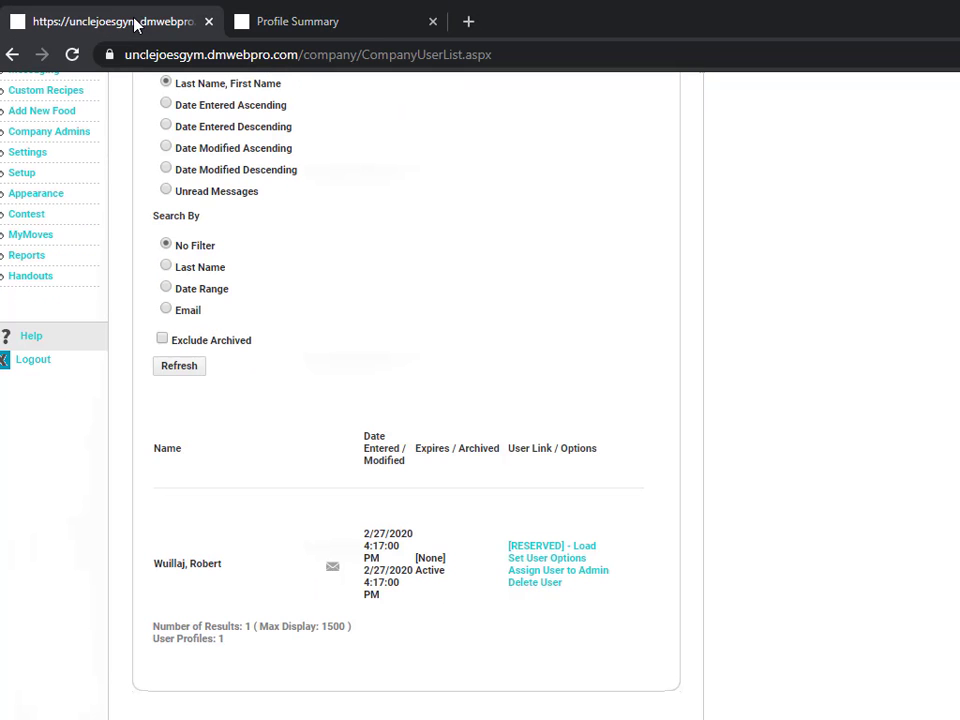
click(330, 24)
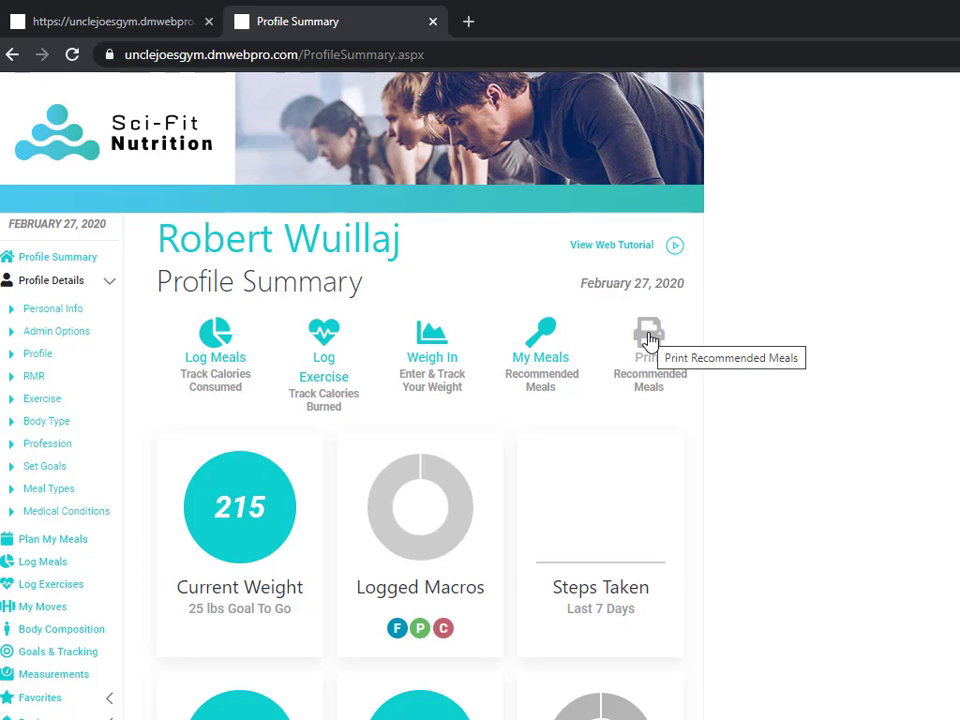
Step: Select Days 01–03 under Print Recommended Meals and request the meal planner report preview
click(649, 338)
click(326, 326)
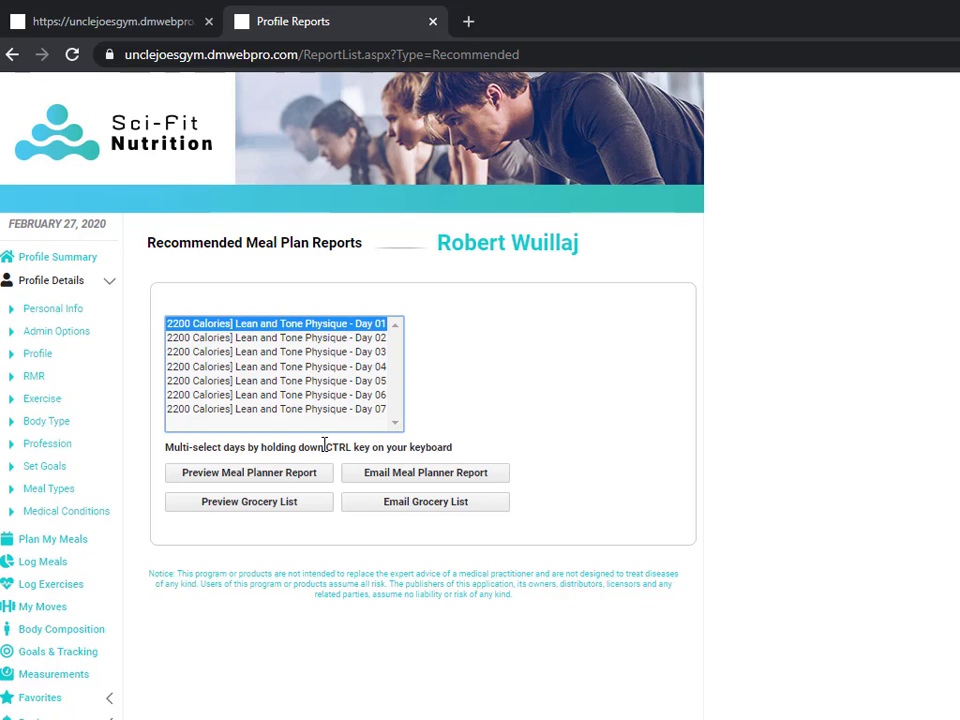
drag(325, 447, 372, 447)
click(300, 326)
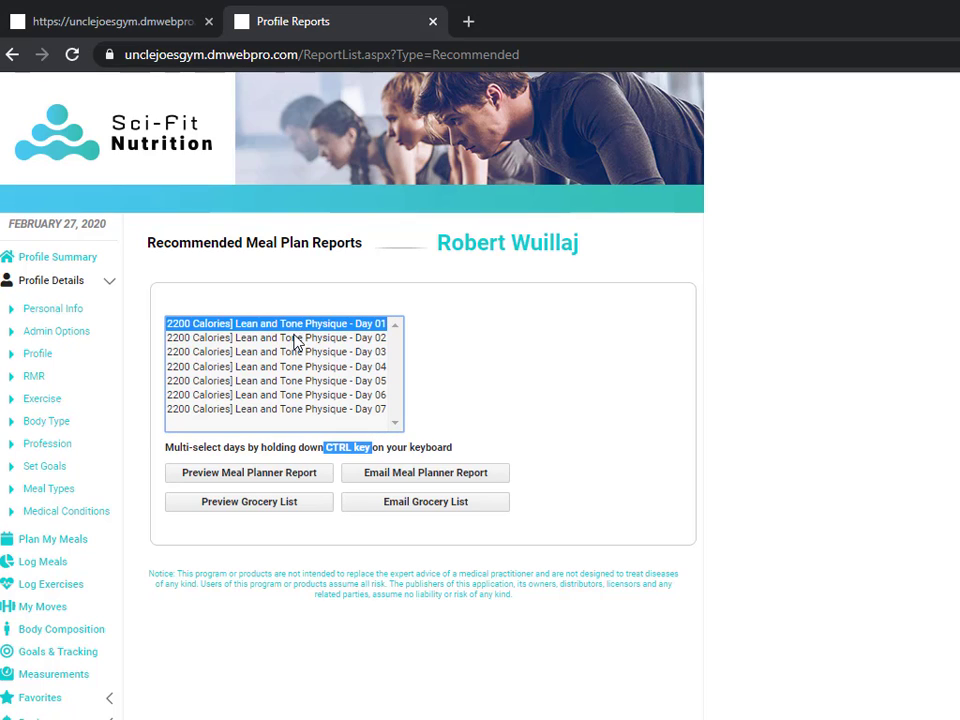
ctrl+click(300, 337)
ctrl+click(300, 351)
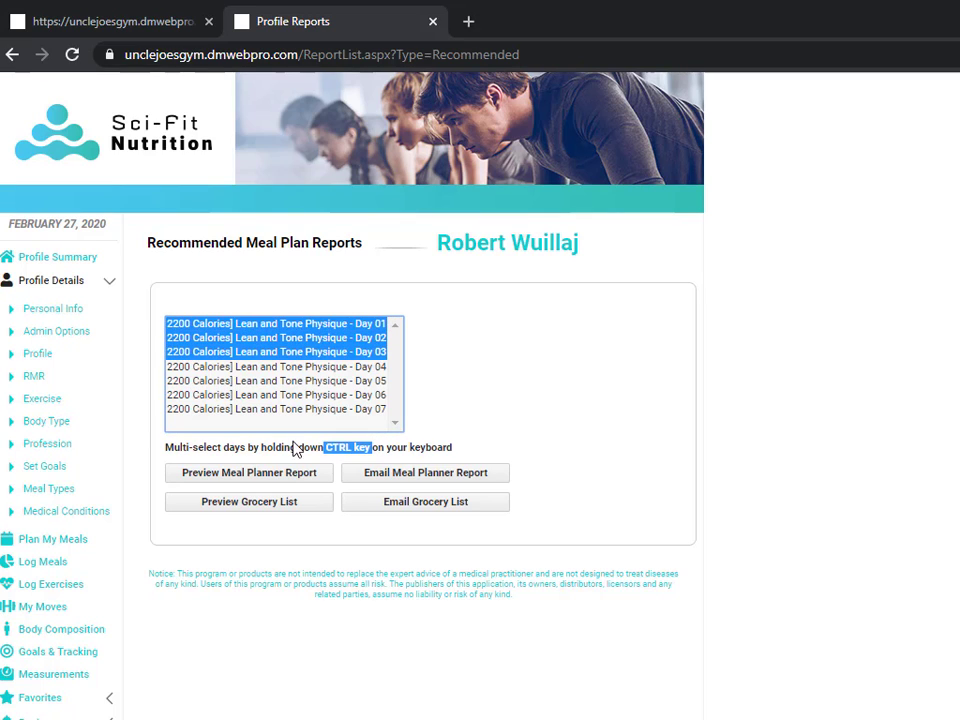
click(280, 476)
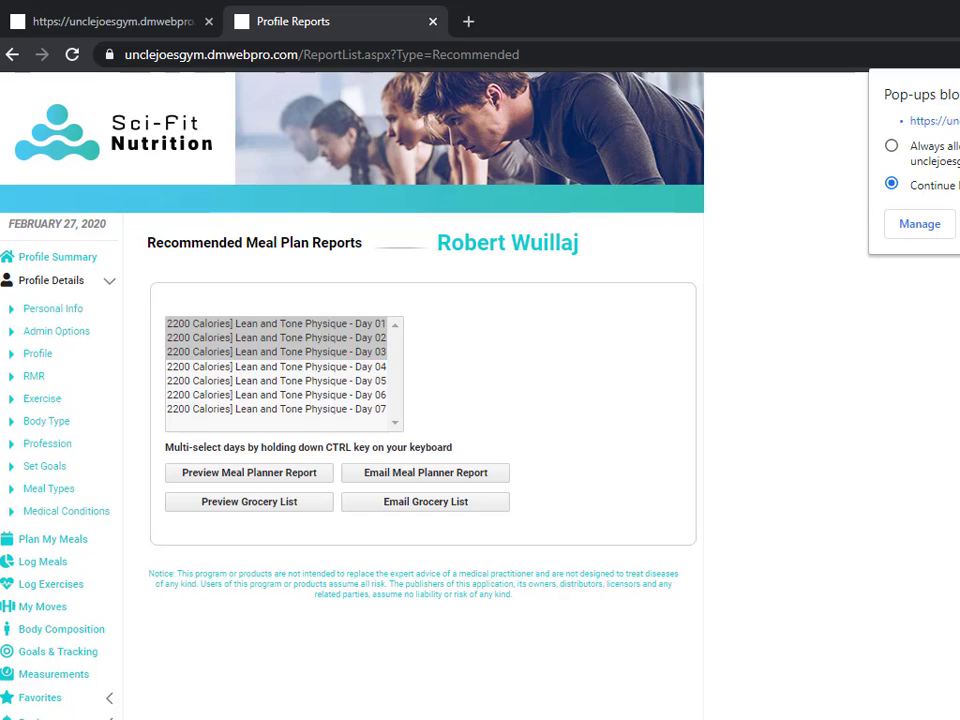
Step: Always allow pop-ups from the site and reselect Days 01–03
click(891, 146)
click(342, 324)
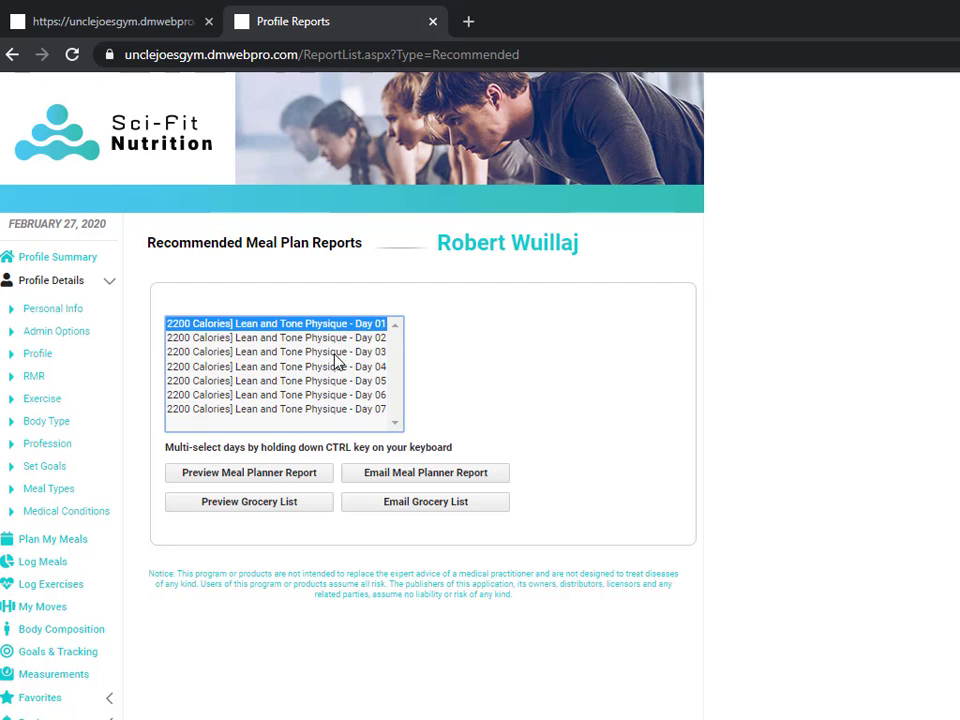
shift+click(334, 356)
Step: Reopen the meal planner report preview, enlarge it to full screen, then close it
click(288, 477)
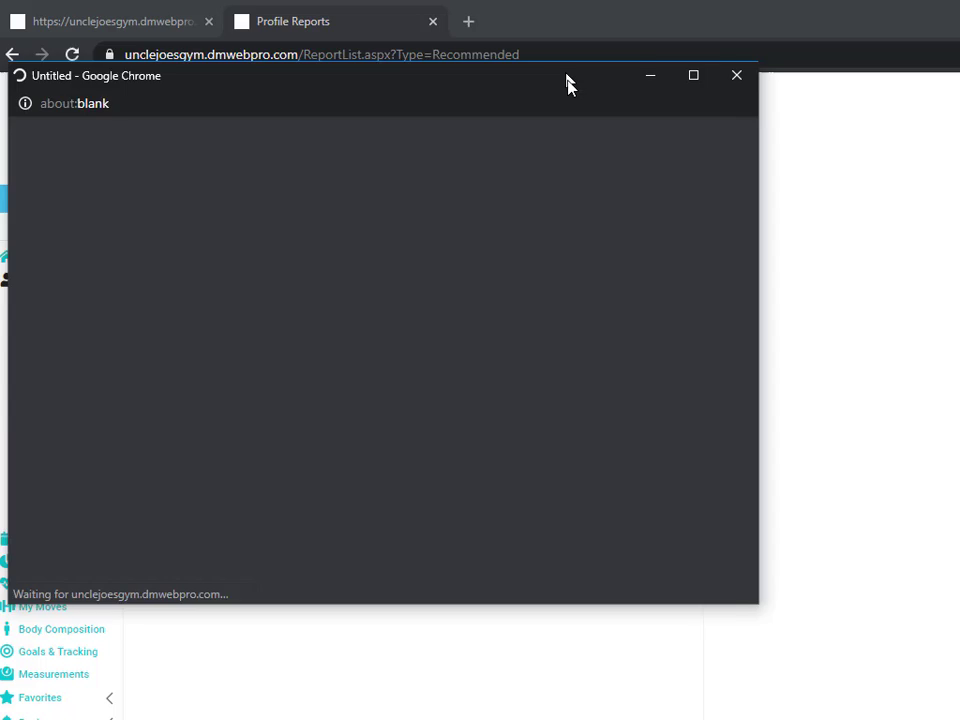
drag(568, 81, 555, 15)
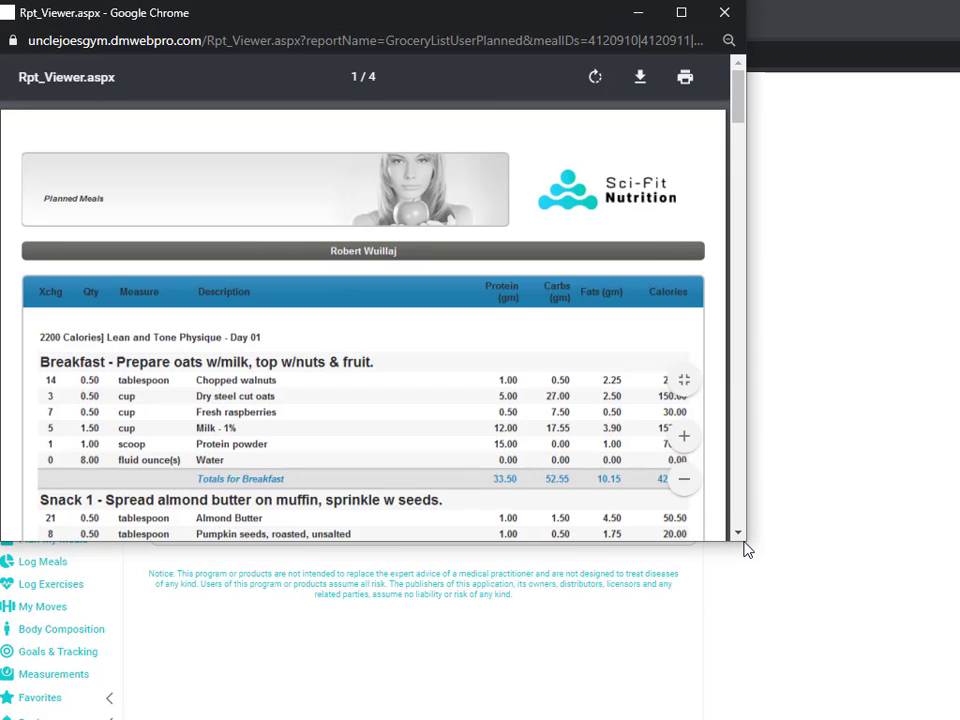
drag(745, 549, 955, 715)
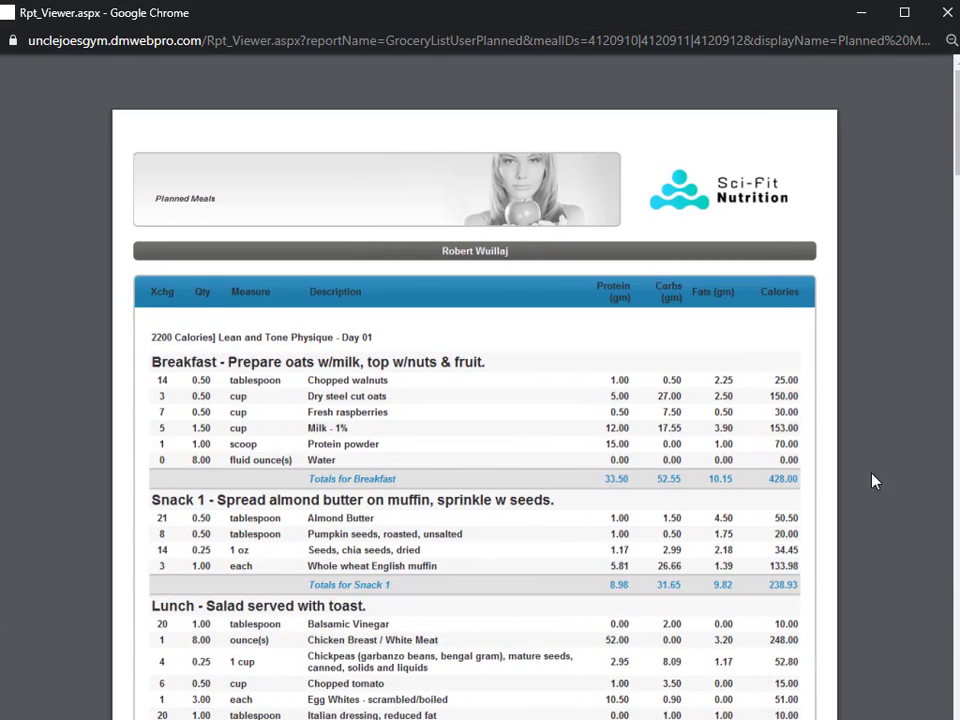
scroll(765, 370, down, 7)
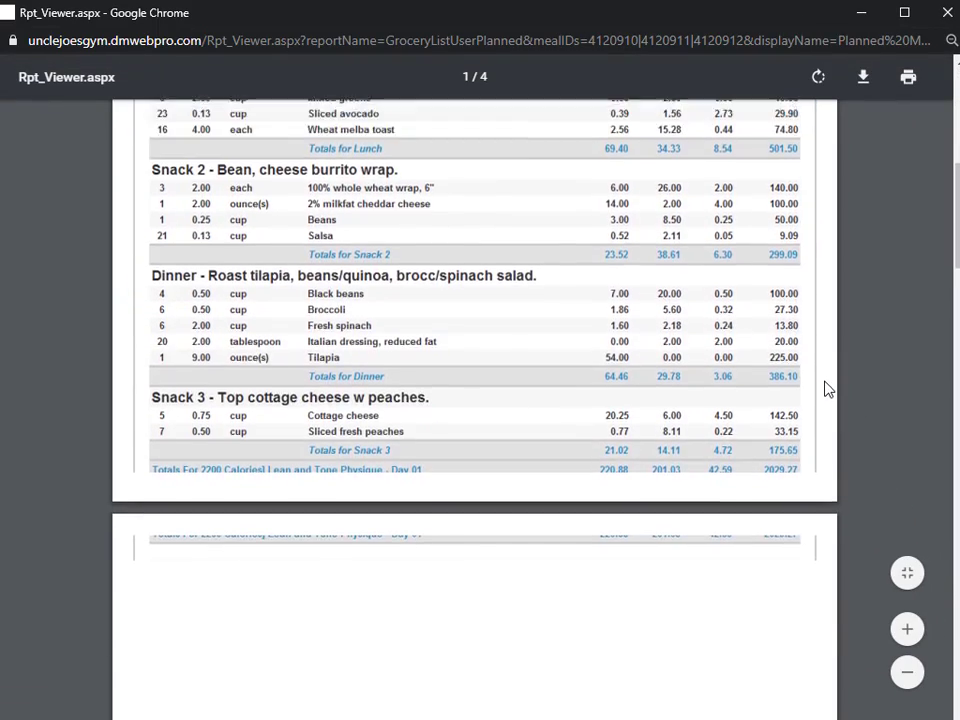
scroll(827, 390, up, 7)
click(945, 12)
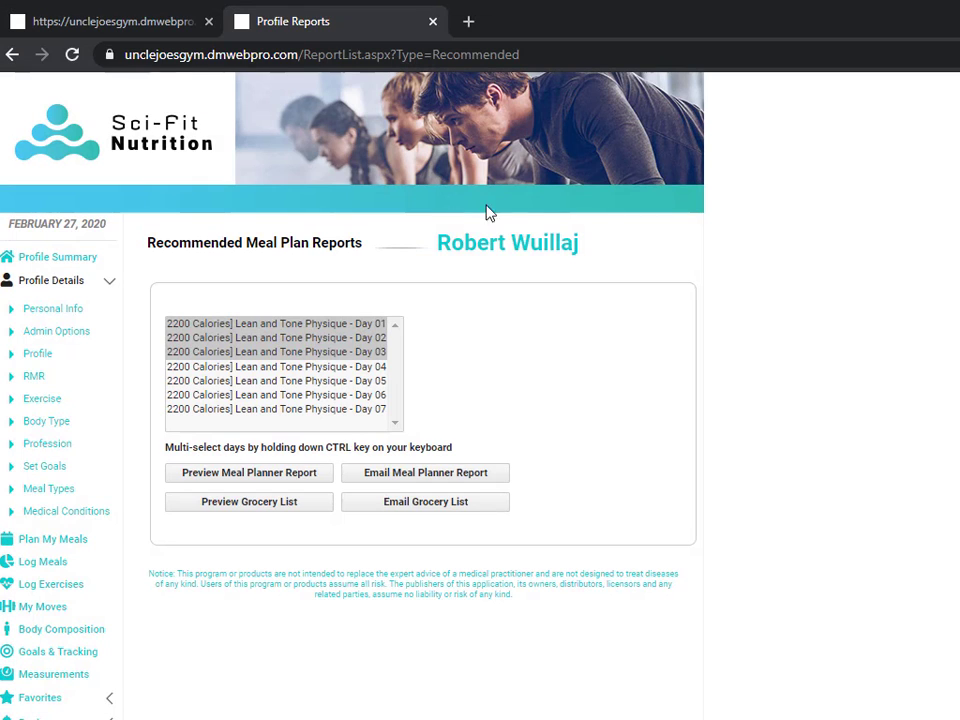
Step: Preview the grocery list for Day 01 through Day 07, close it, and return to Profile Summary
click(279, 324)
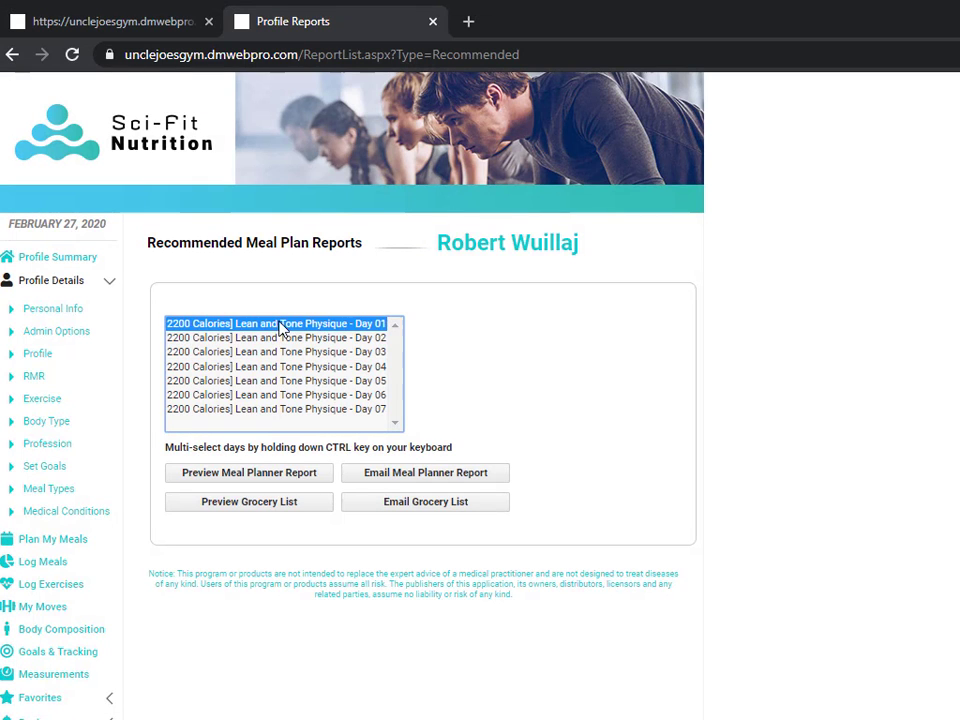
shift+click(268, 410)
click(251, 503)
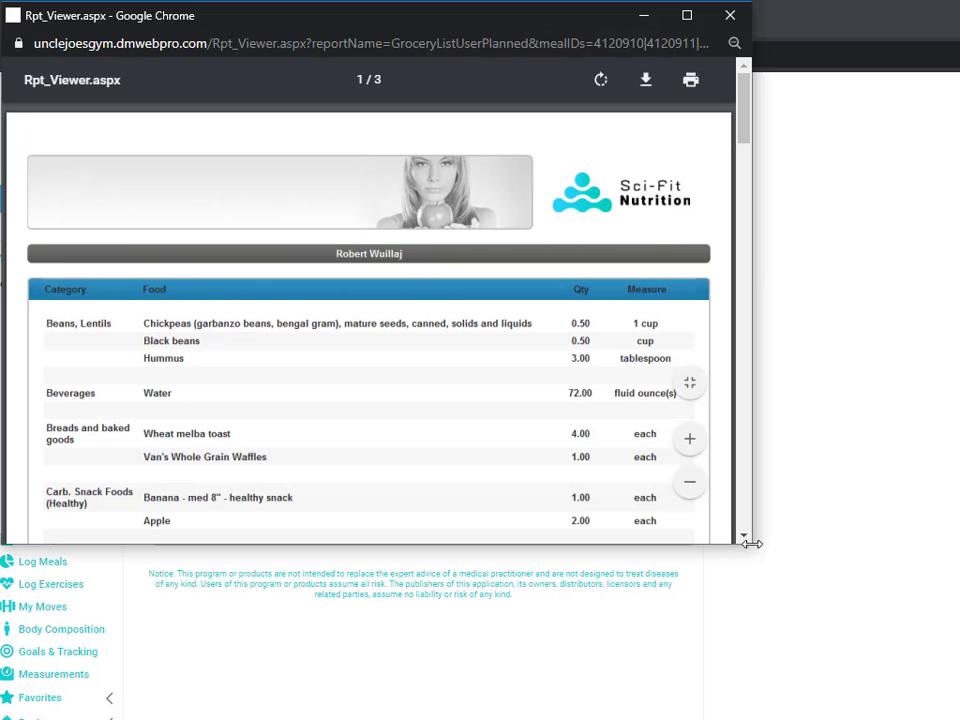
drag(749, 541, 916, 680)
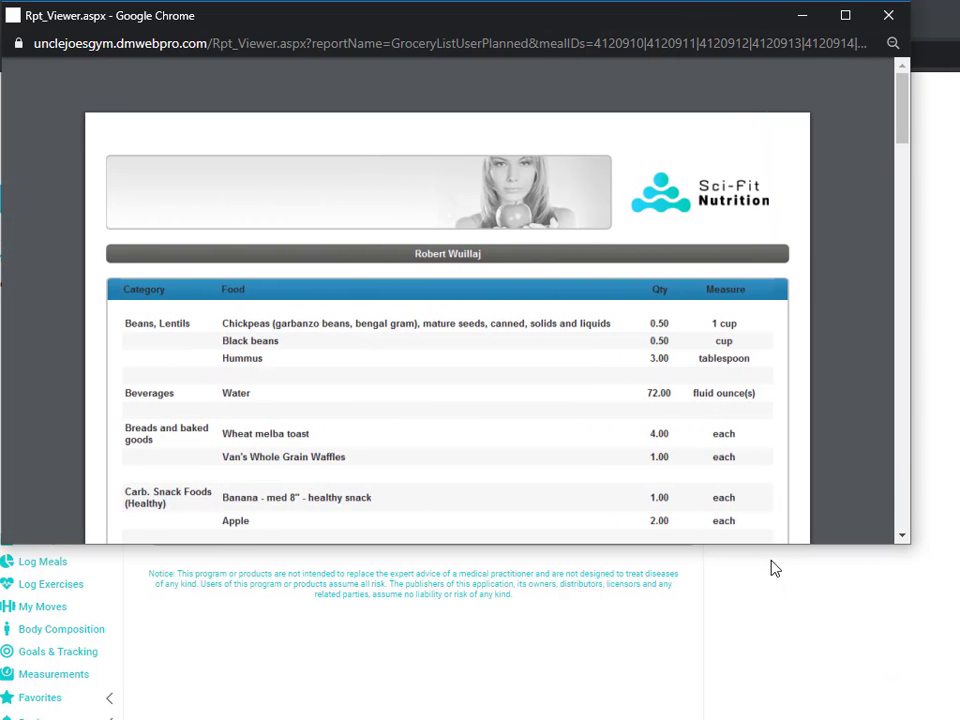
drag(775, 546, 790, 719)
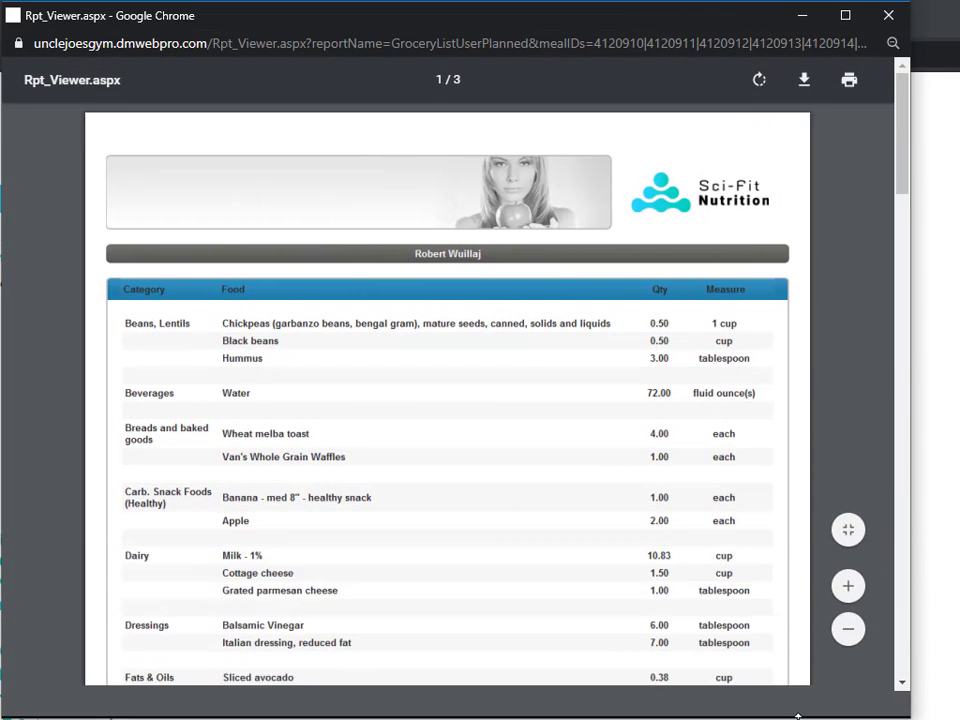
click(888, 15)
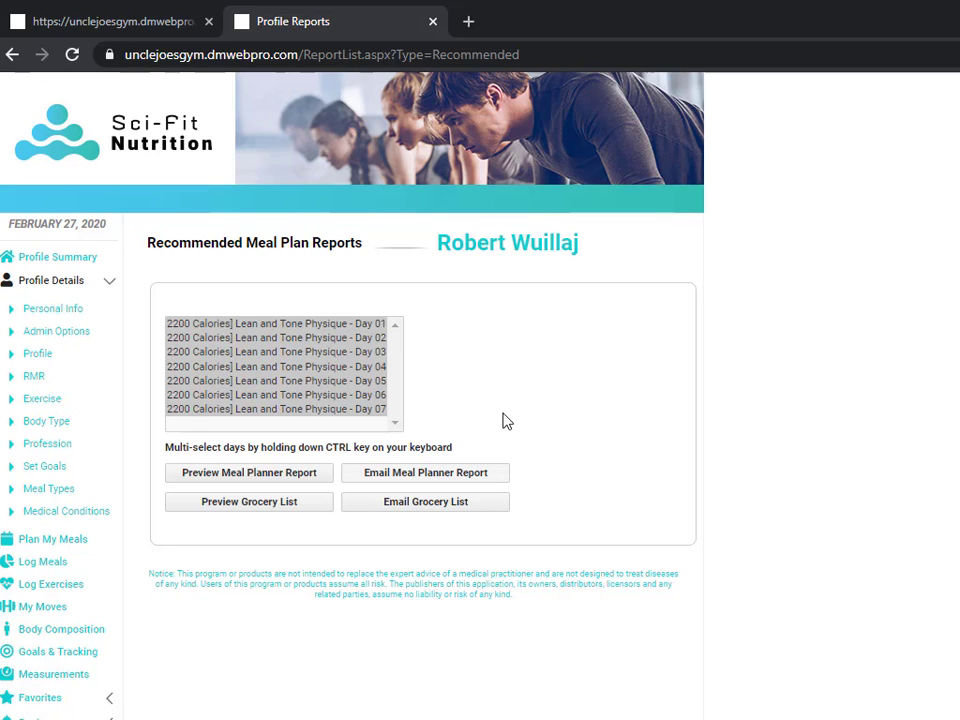
click(56, 260)
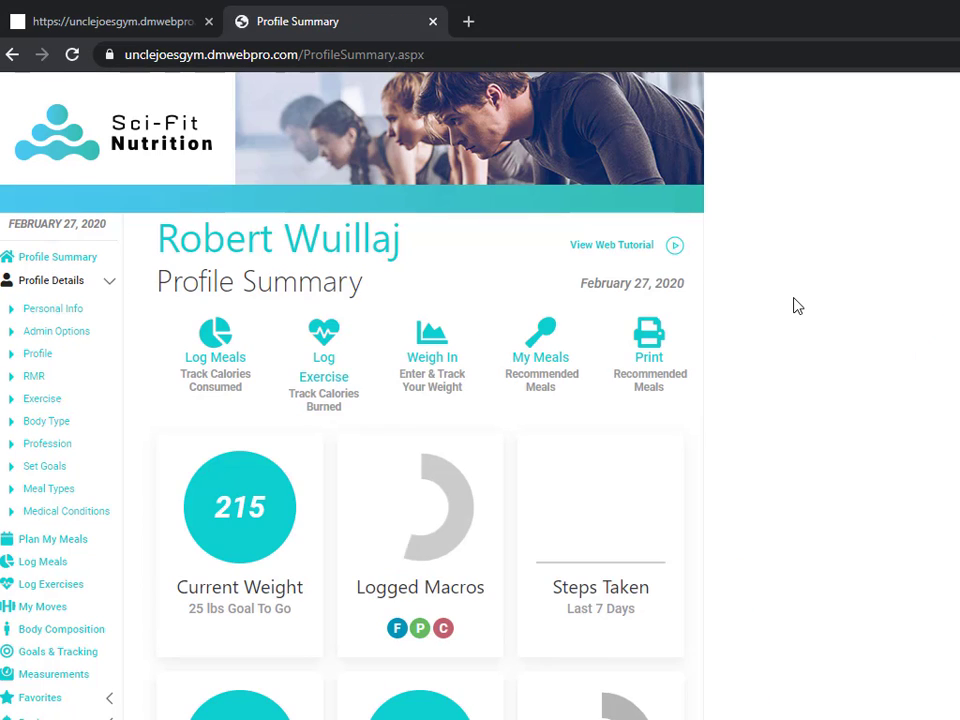
Step: Open the client's My Meals plans and bring up the Day 01 meal plan
click(546, 338)
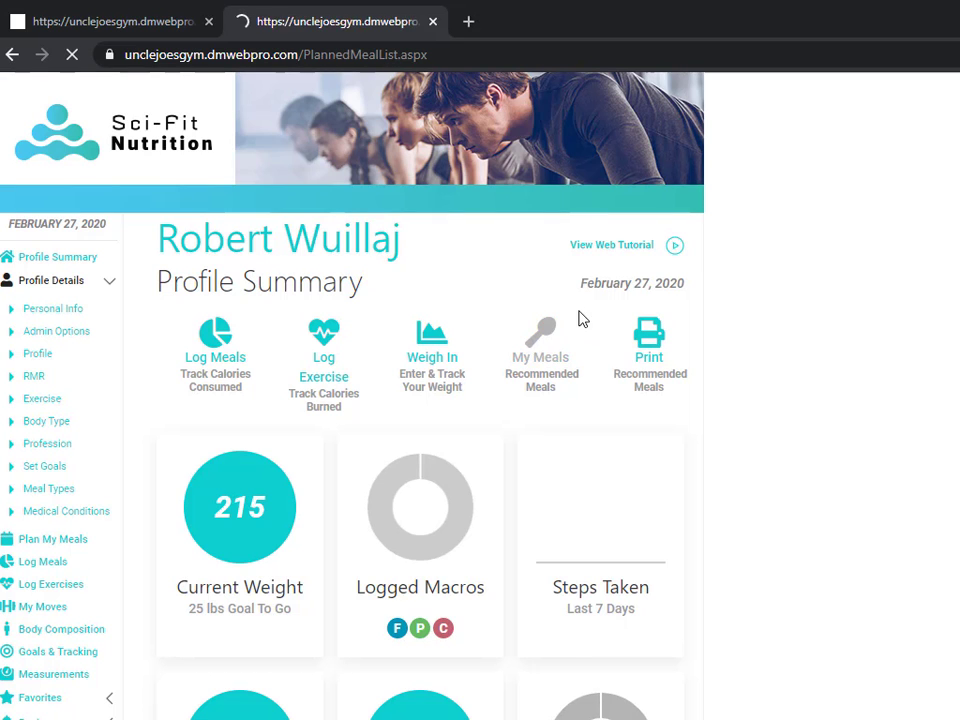
scroll(289, 429, down, 2)
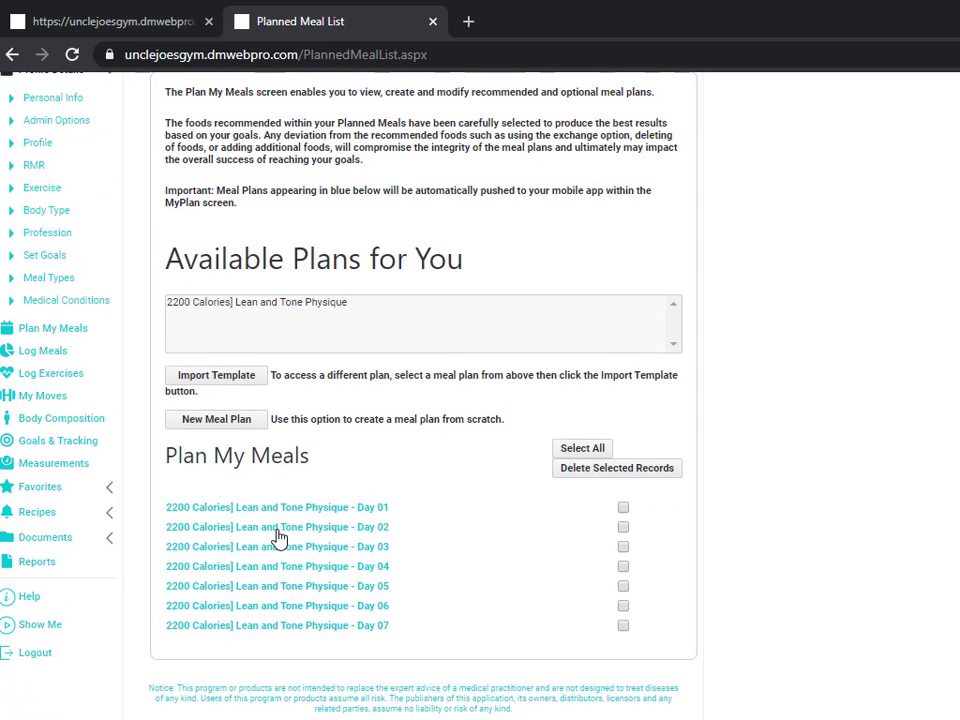
click(258, 514)
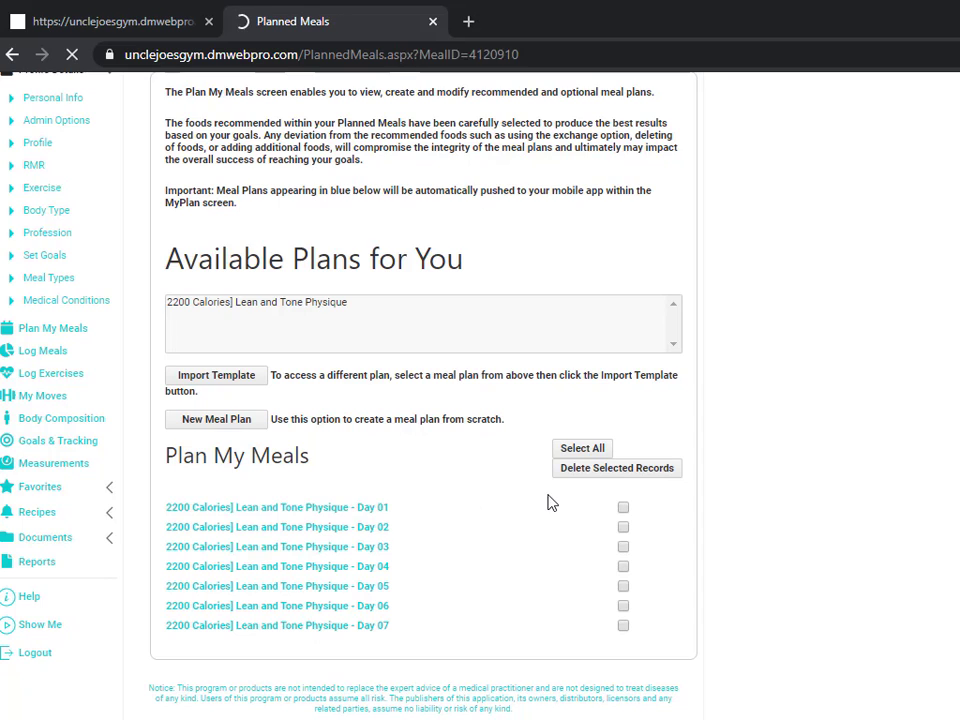
scroll(454, 459, down, 4)
scroll(326, 426, up, 1)
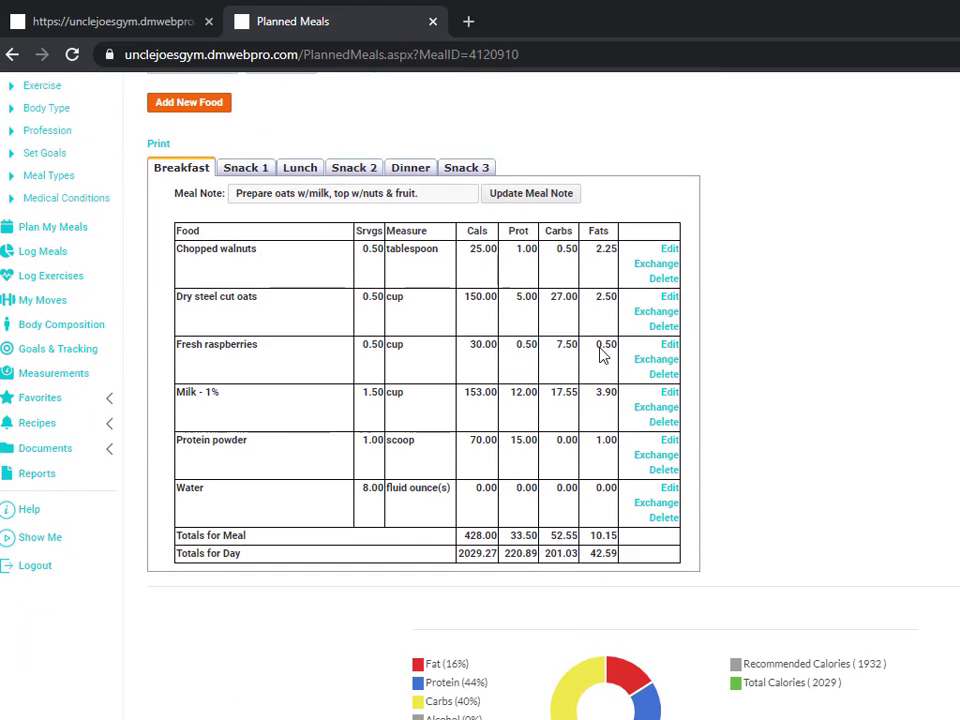
Step: Exchange the breakfast's Fresh raspberries for Orange - medium, applied to This Meal only
click(669, 345)
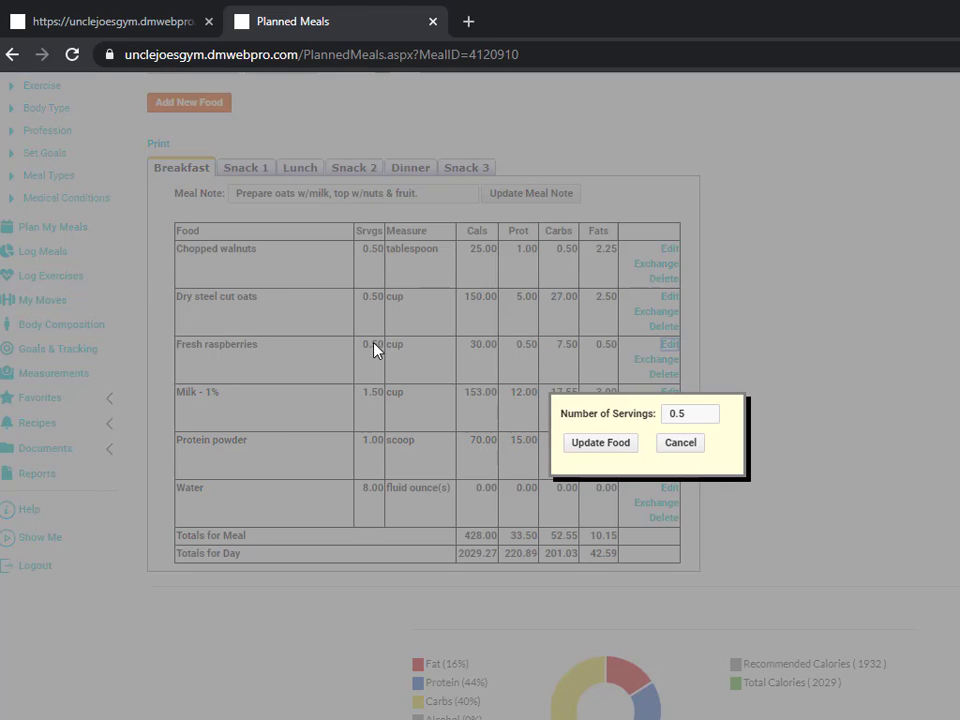
click(681, 443)
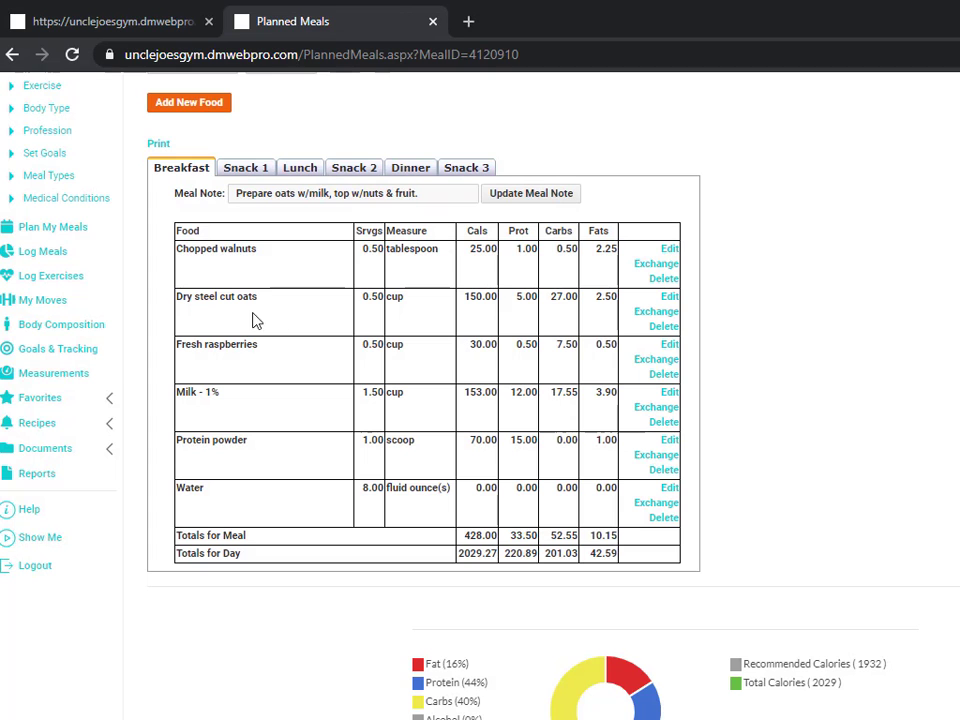
click(650, 360)
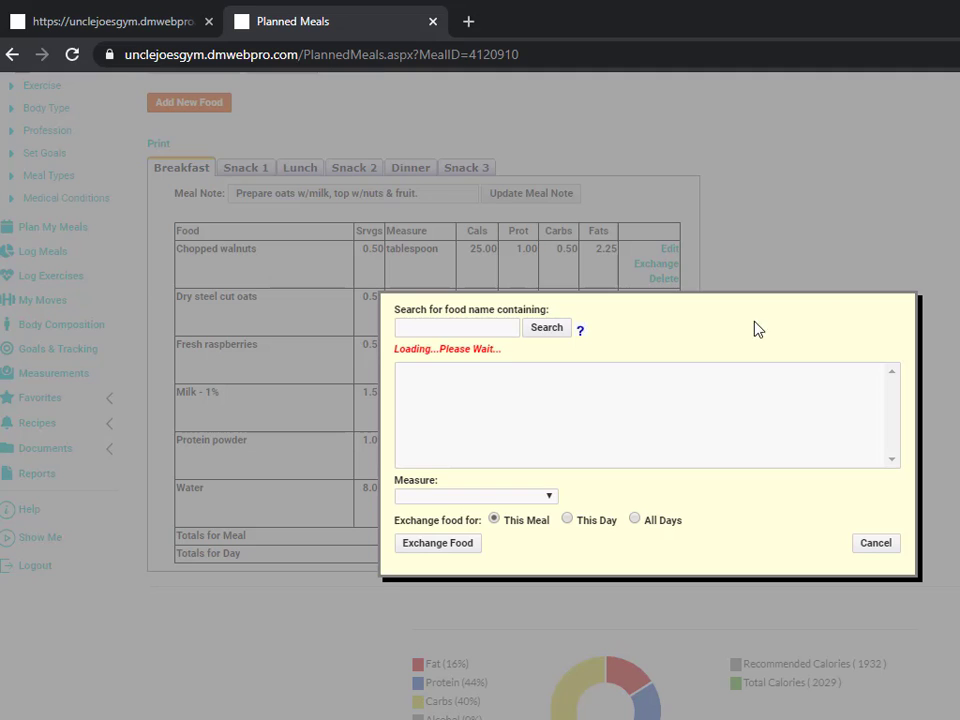
click(441, 410)
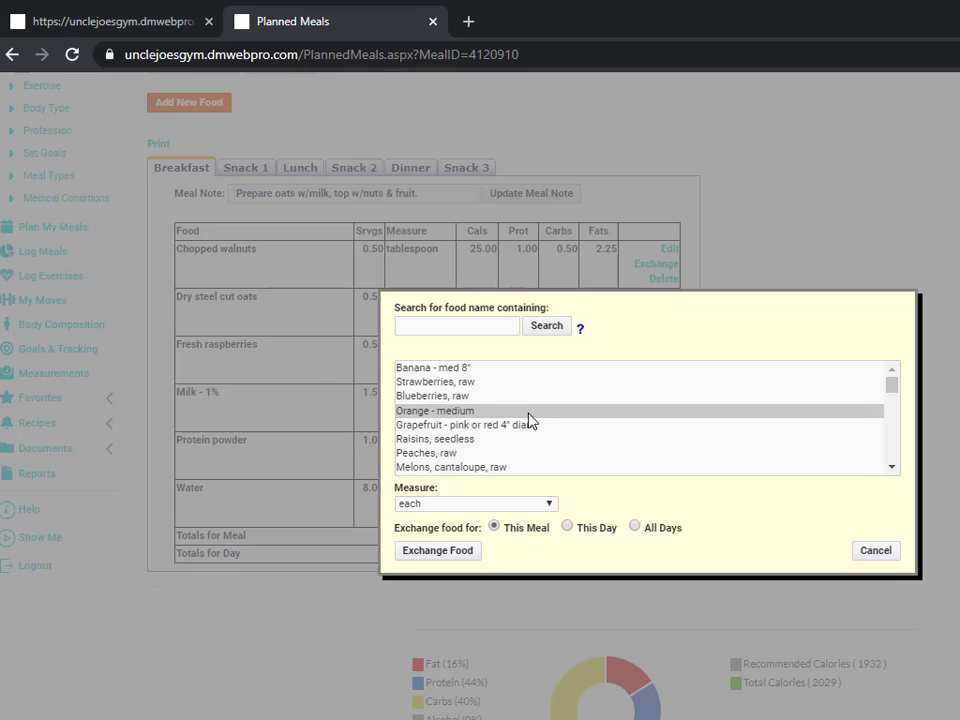
click(636, 528)
click(494, 528)
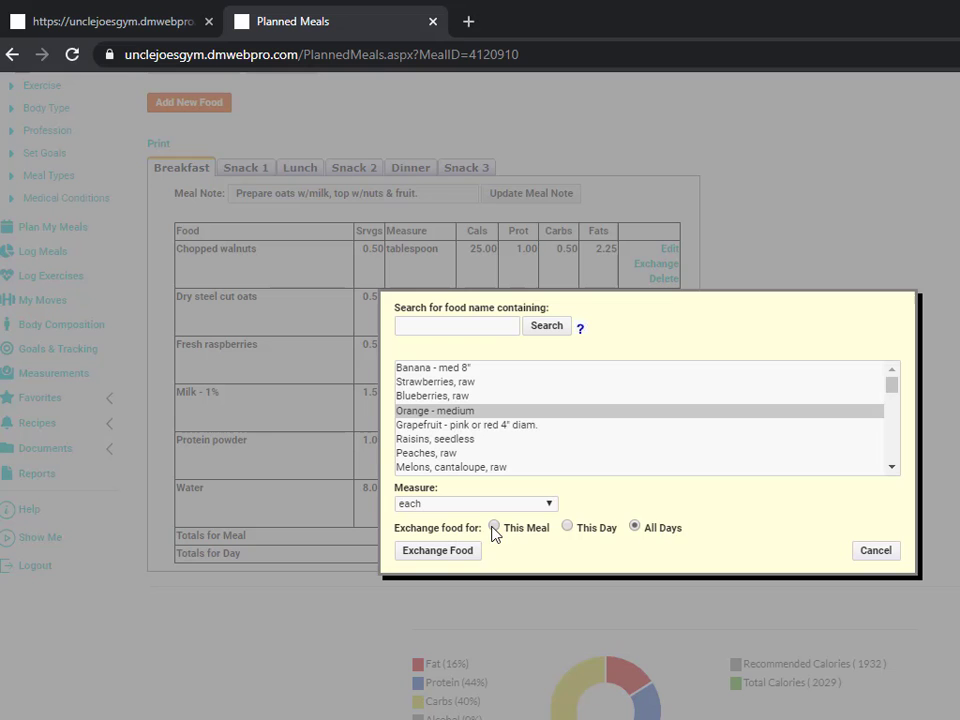
click(437, 551)
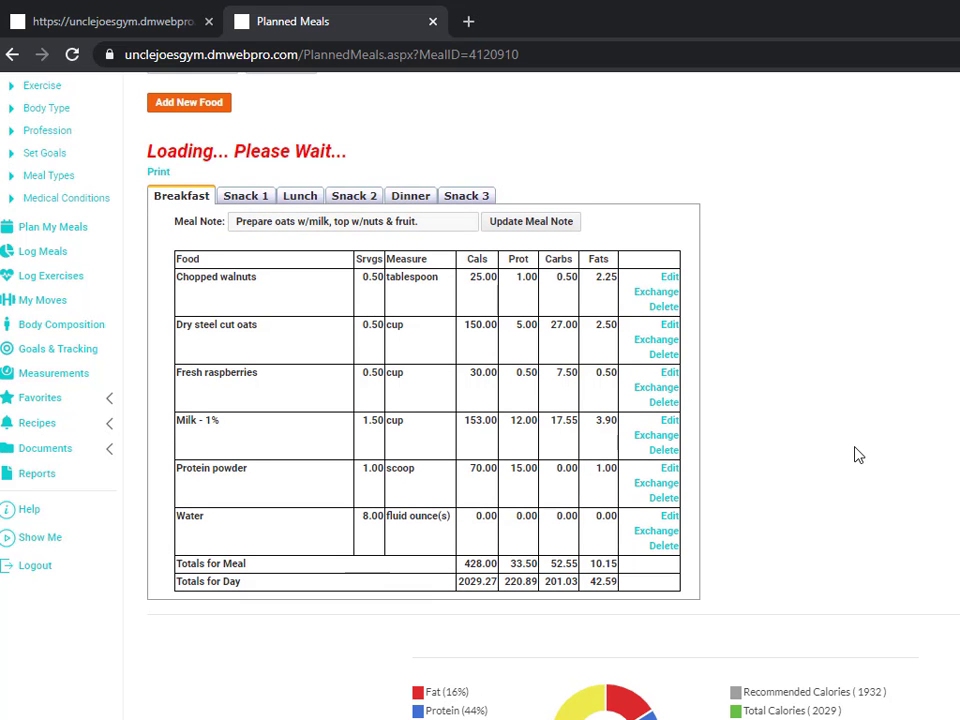
scroll(784, 429, up, 3)
scroll(784, 429, up, 2)
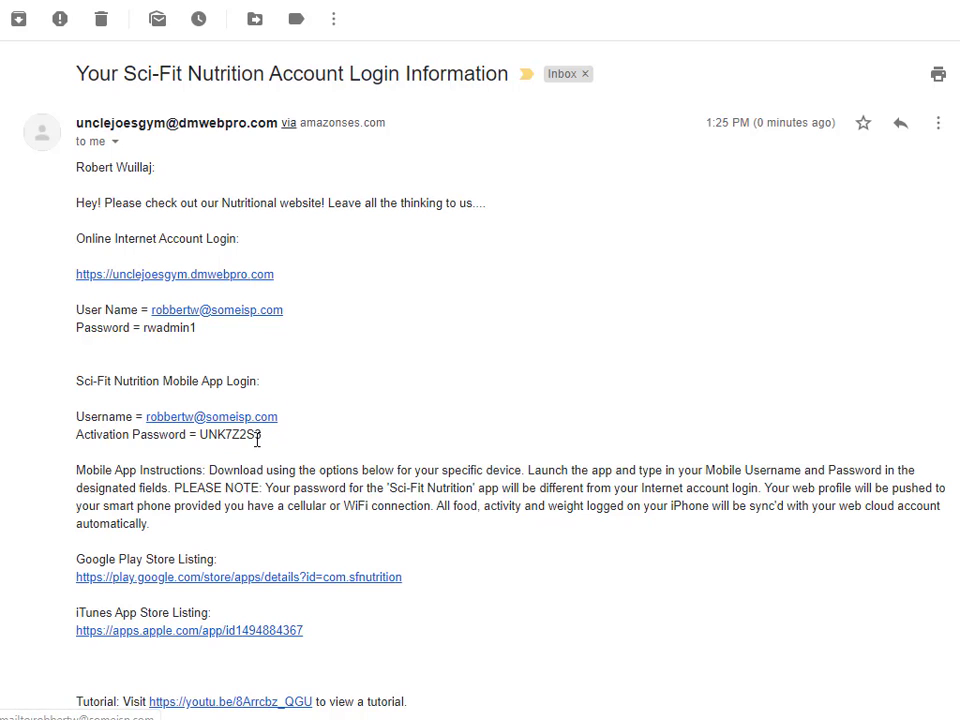
Step: Highlight the web account password and the mobile app activation password in the login e-mail
drag(262, 440, 201, 438)
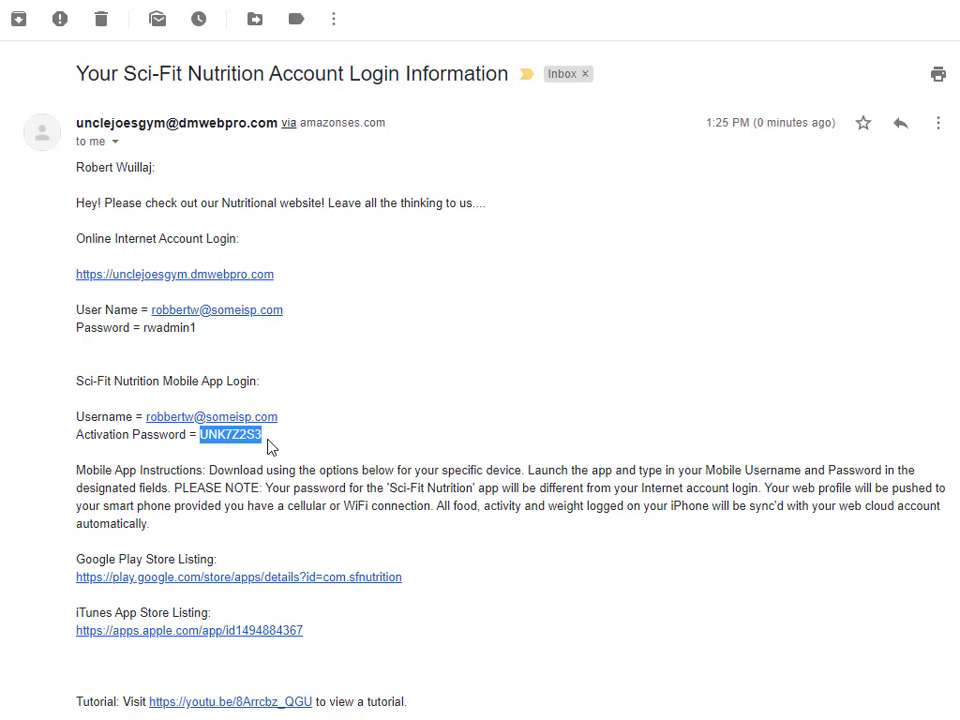
click(320, 372)
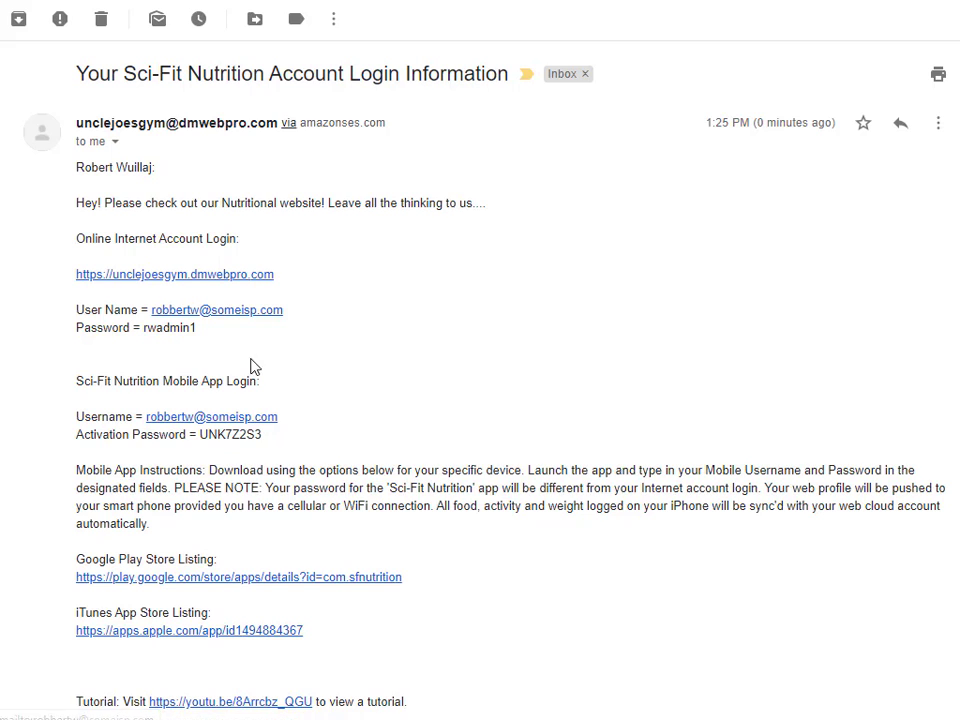
drag(197, 328, 145, 332)
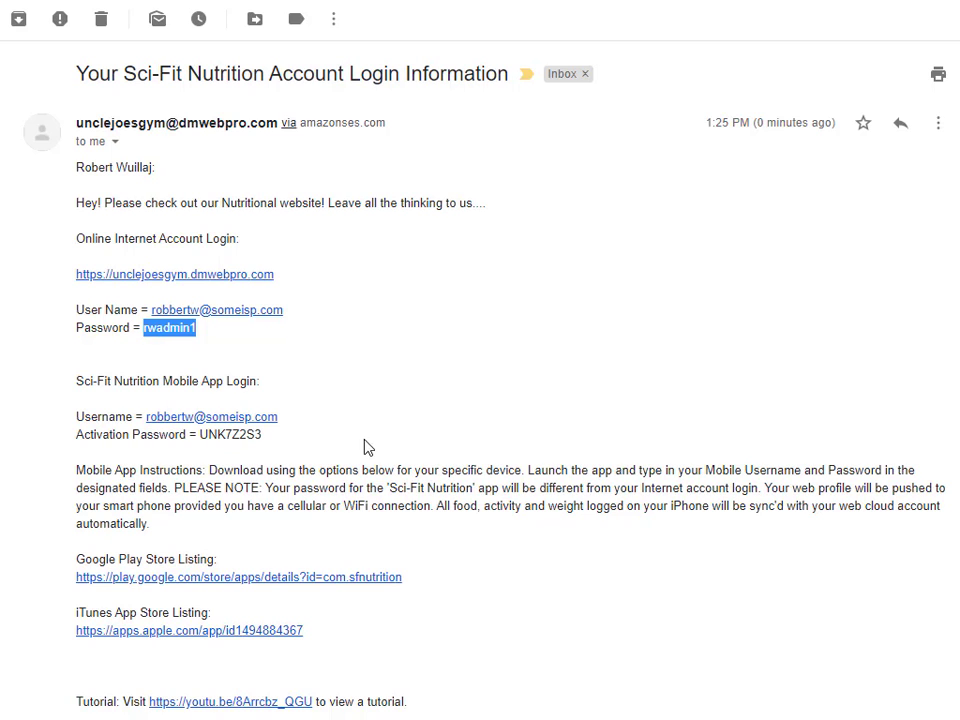
click(266, 441)
drag(262, 435, 204, 435)
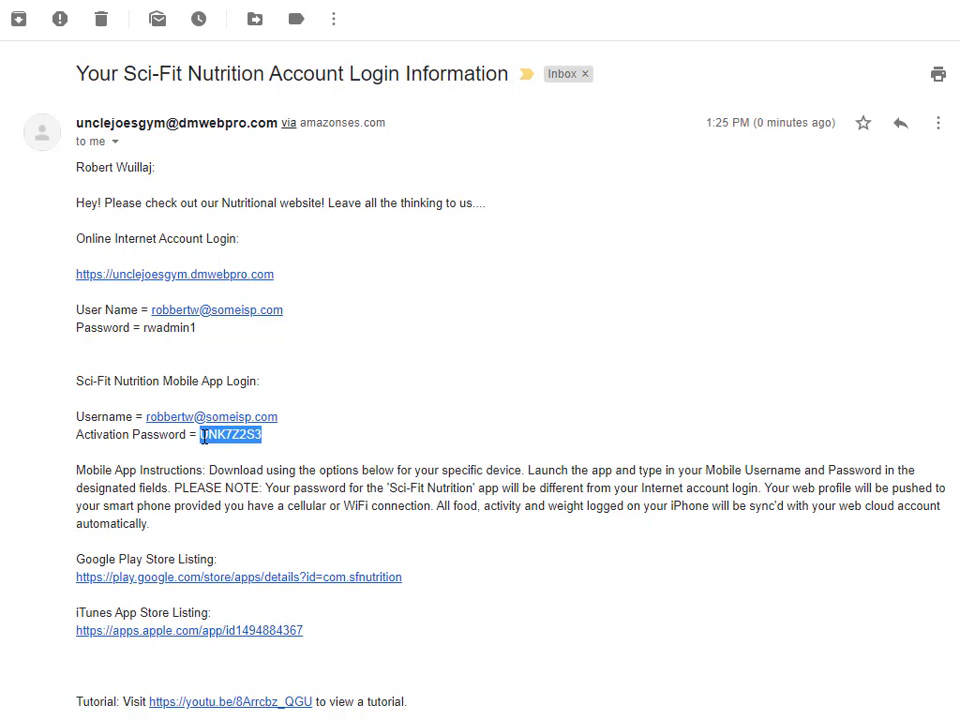
click(301, 449)
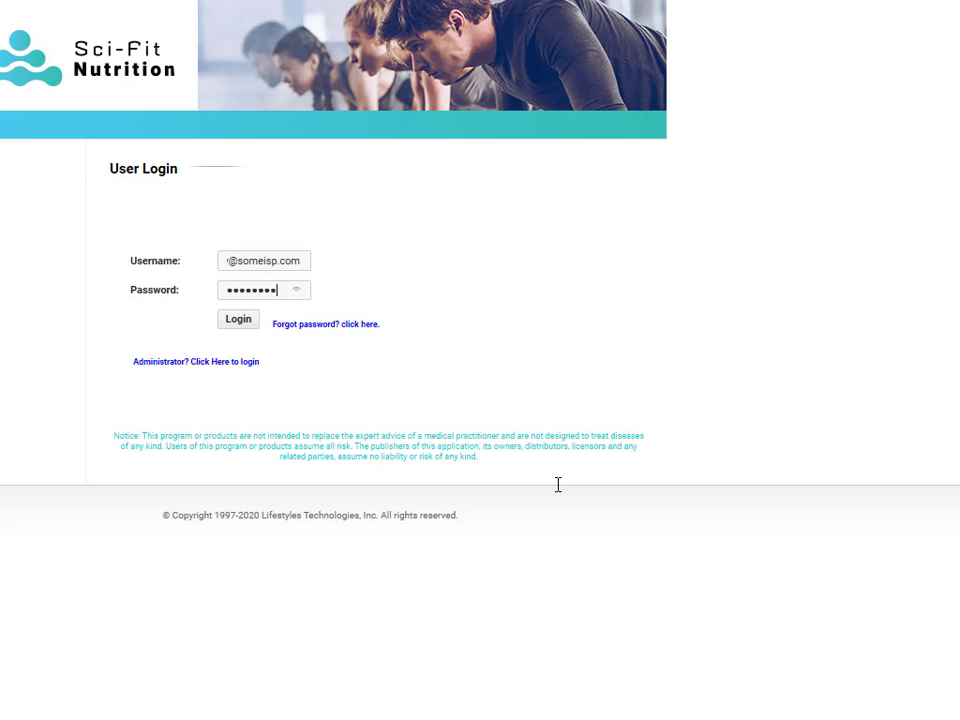
Step: Log in on the User Login page with the client's e-mailed username and password
click(238, 322)
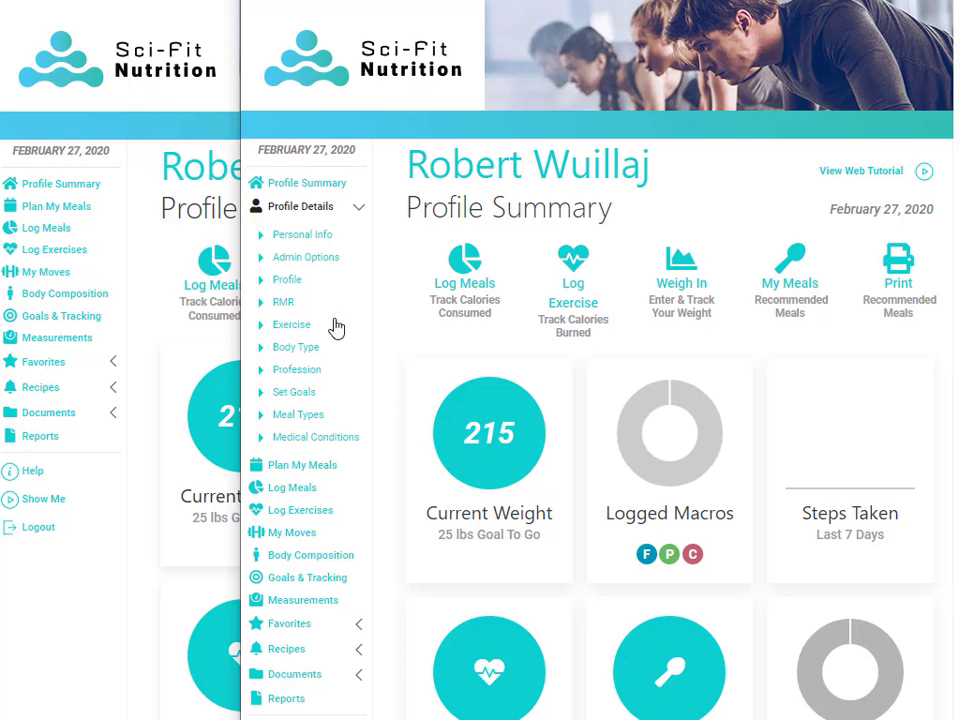
Step: Look through the client's Meal Types and Set Goals pages, ending on his User Profile
click(307, 424)
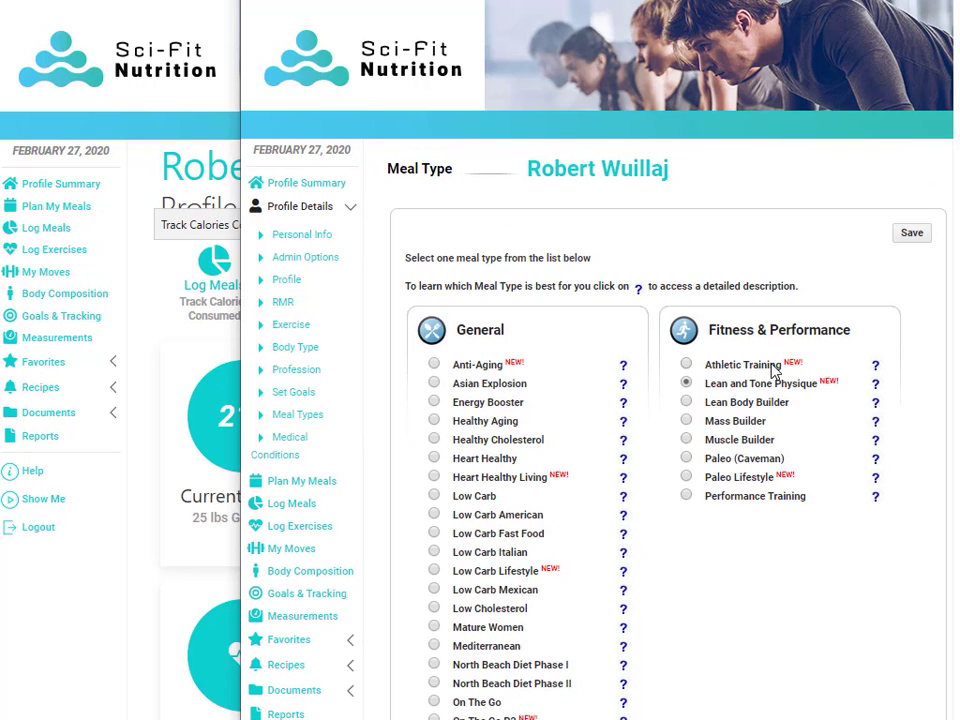
scroll(760, 372, down, 2)
scroll(776, 376, down, 4)
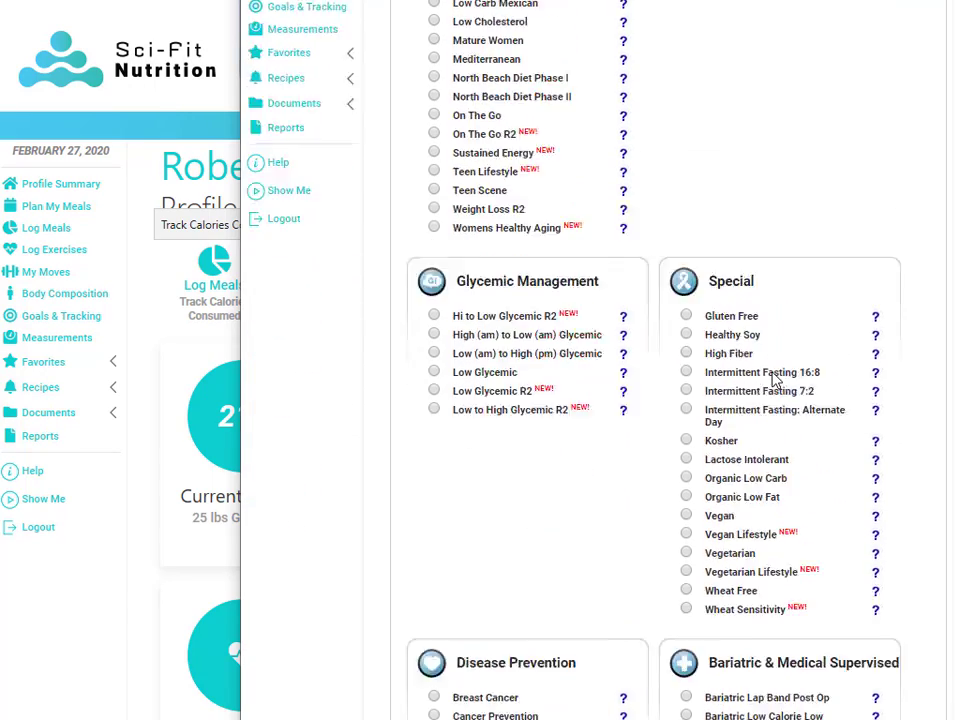
scroll(776, 378, up, 3)
scroll(776, 378, up, 3)
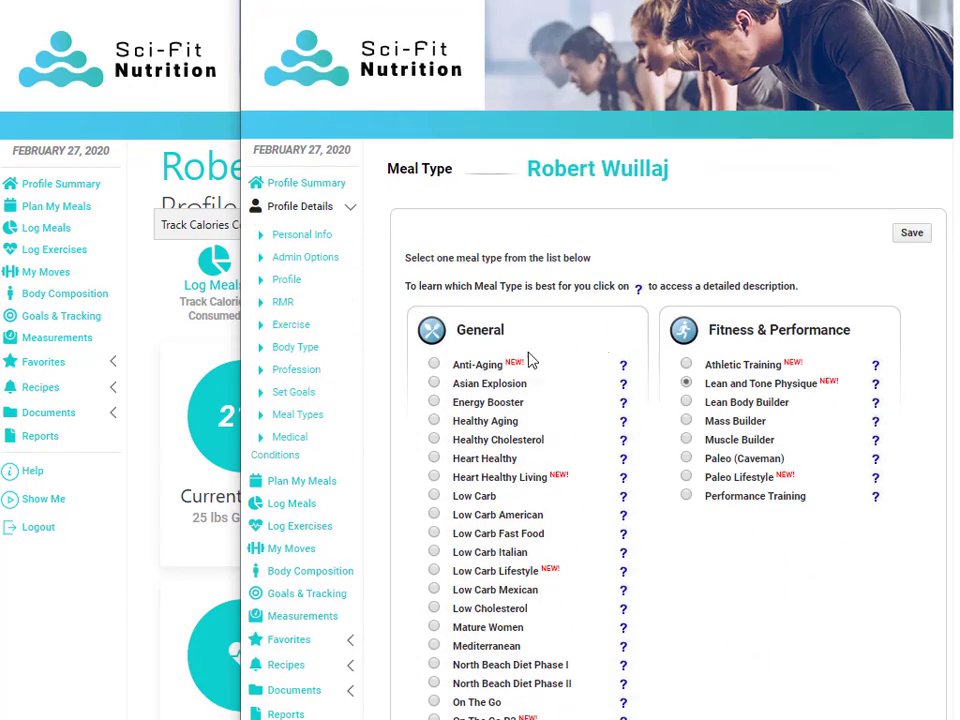
click(302, 395)
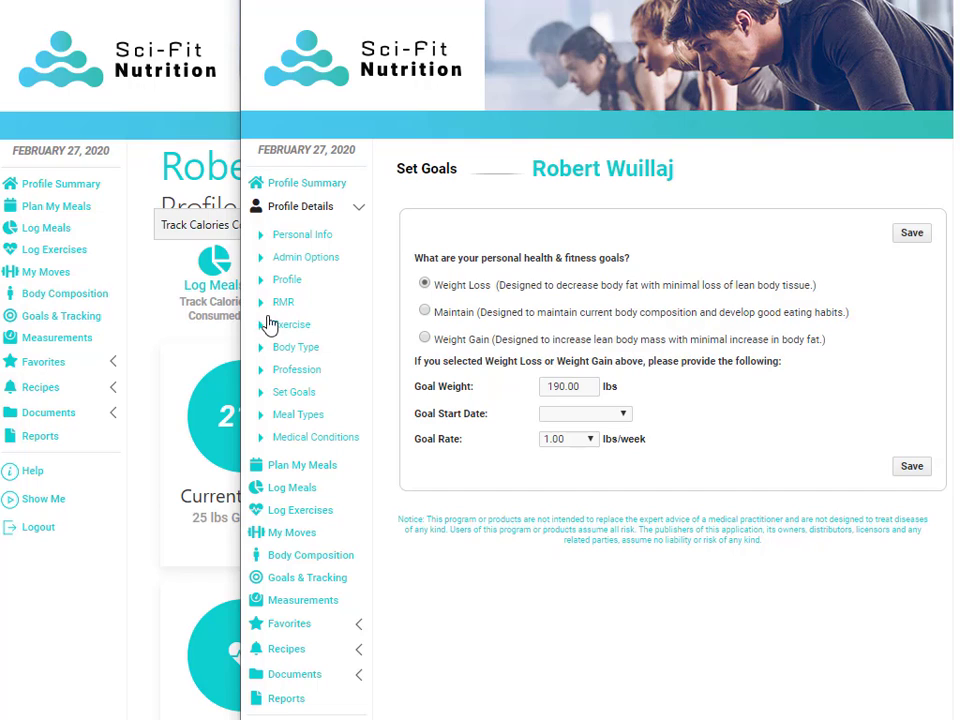
click(284, 283)
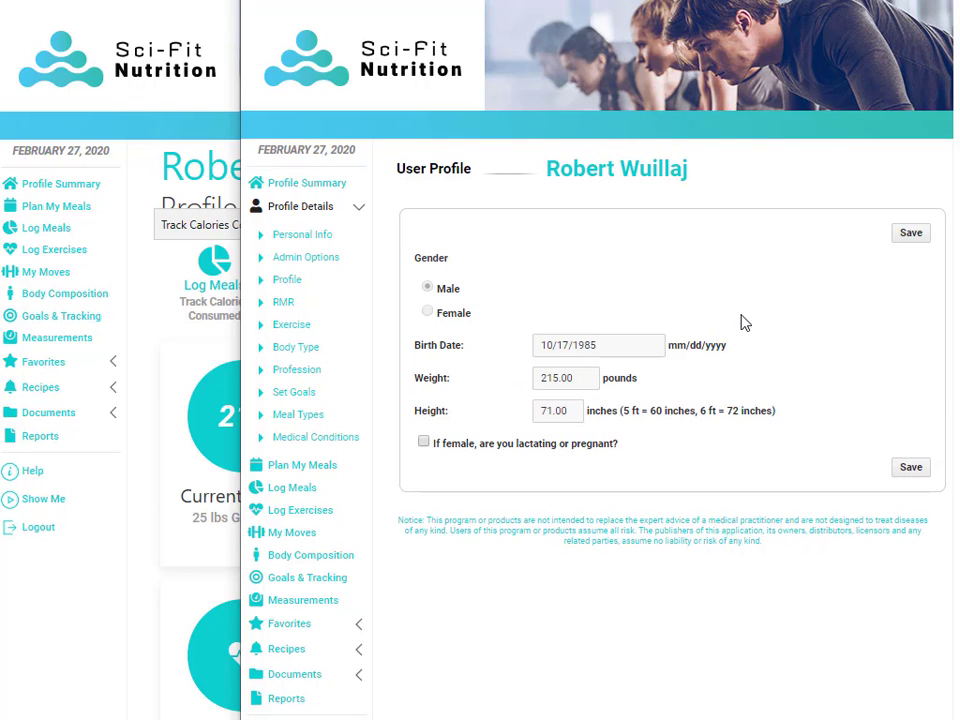